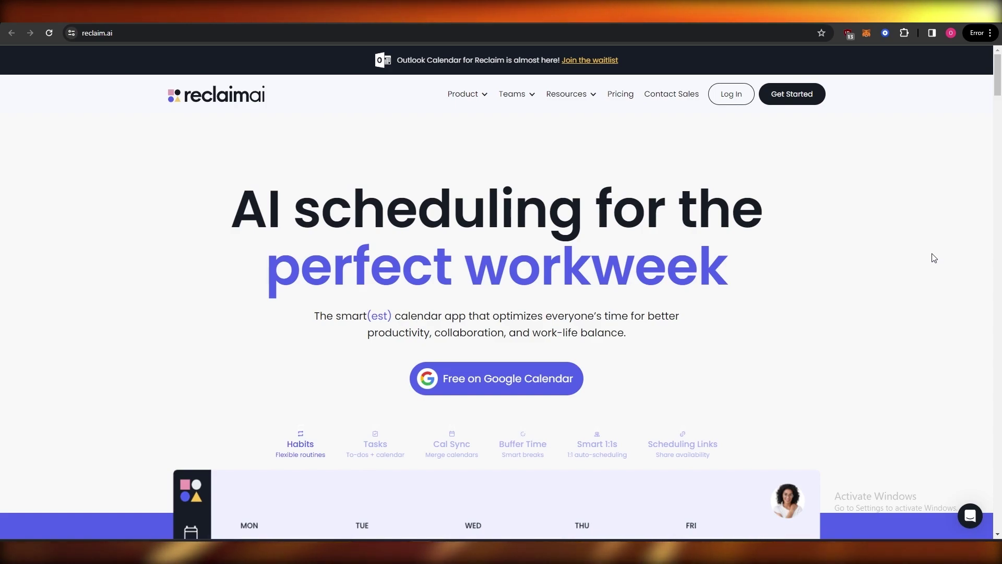
Preview the Tasks, Cal Sync, Buffer Time, Smart 1:1s, Scheduling Links and Habits homepage demos.
{"action": "scroll", "coordinate": [814, 334], "scroll_direction": "down", "scroll_amount": 5}
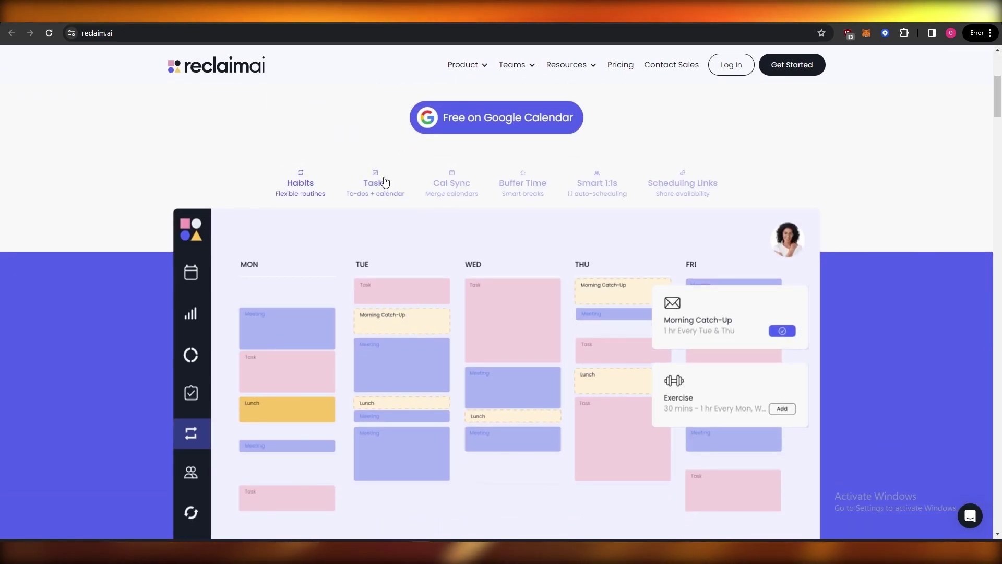
{"action": "scroll", "coordinate": [264, 356], "scroll_direction": "down", "scroll_amount": 1}
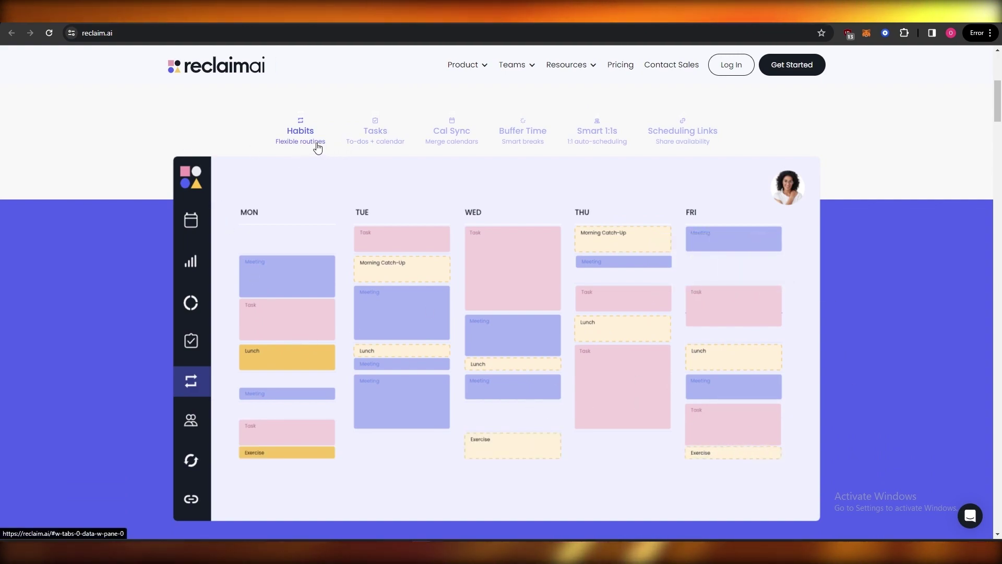
{"action": "left_click", "coordinate": [372, 137]}
{"action": "left_click", "coordinate": [442, 151]}
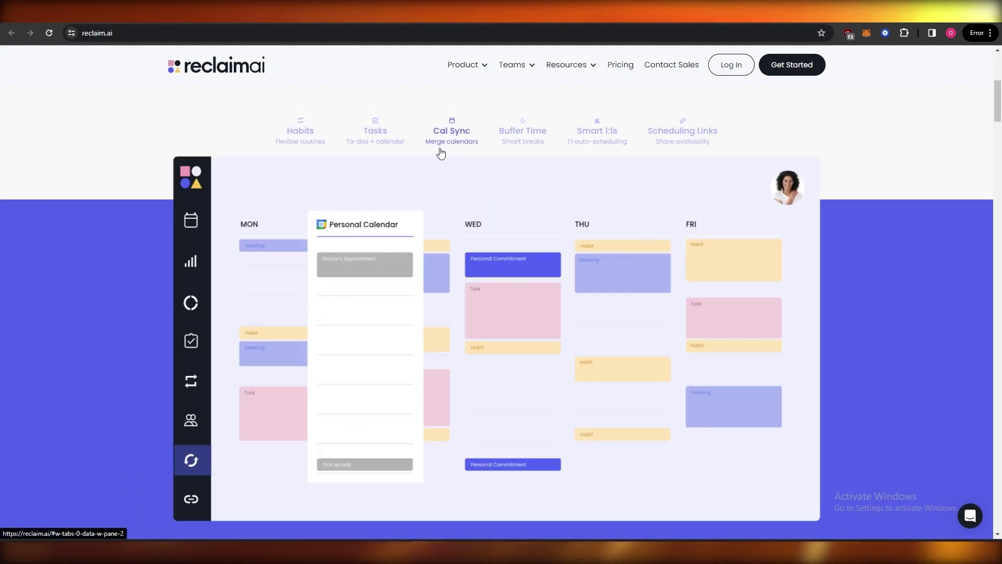
{"action": "left_click", "coordinate": [541, 148]}
{"action": "left_click", "coordinate": [590, 142]}
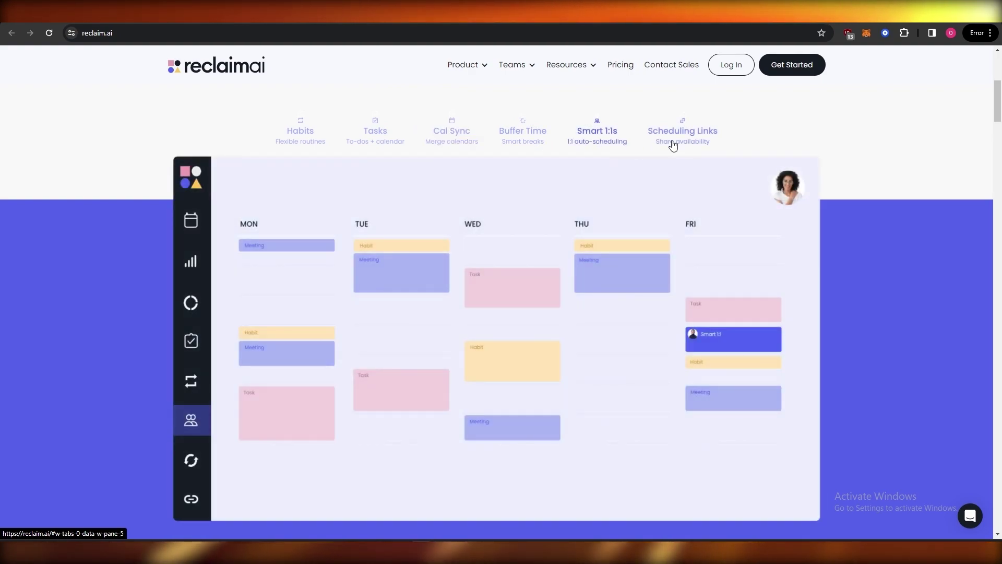
{"action": "left_click", "coordinate": [688, 141]}
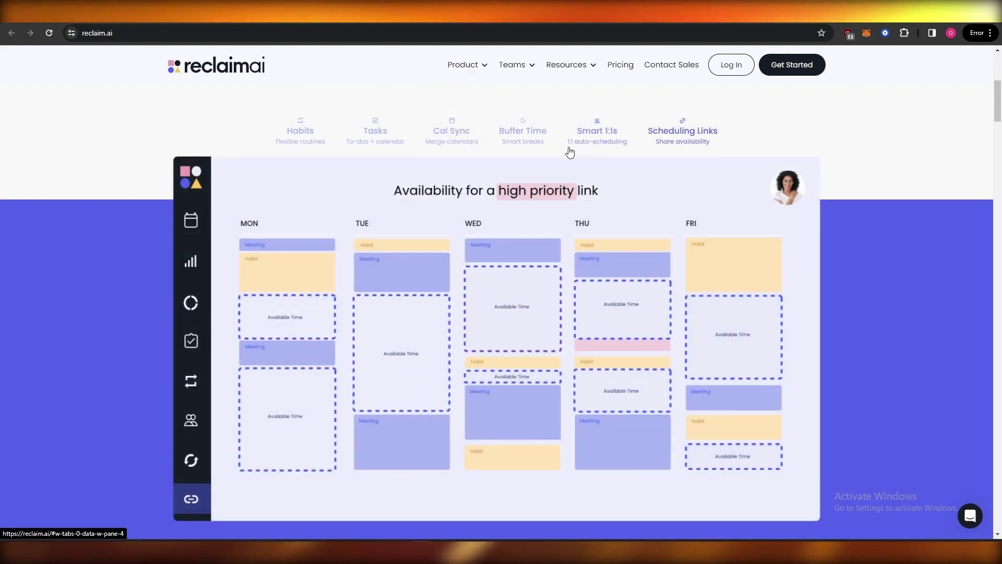
{"action": "left_click", "coordinate": [301, 139]}
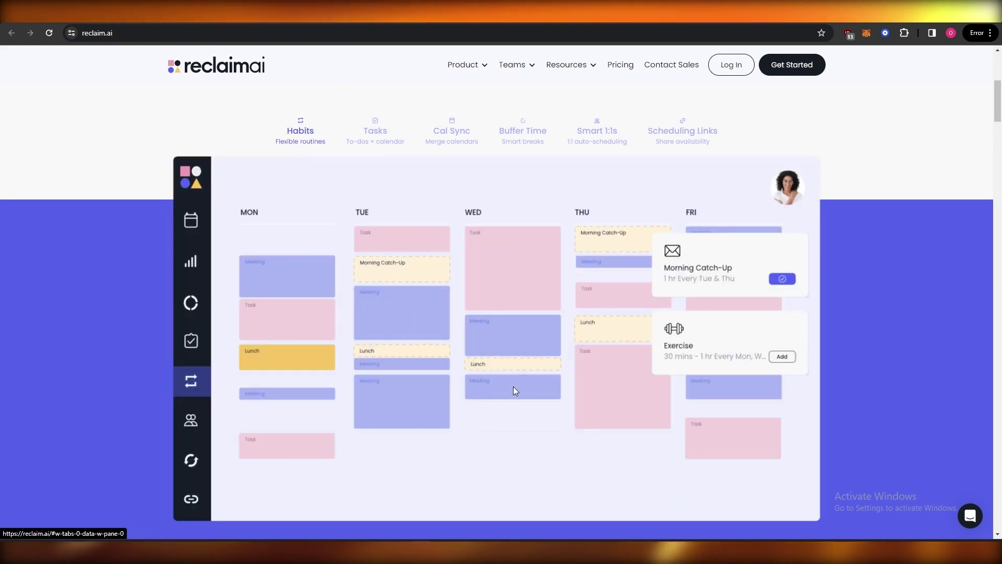
Scroll down the homepage and back up toward the pricing section.
{"action": "scroll", "coordinate": [645, 333], "scroll_direction": "down", "scroll_amount": 8}
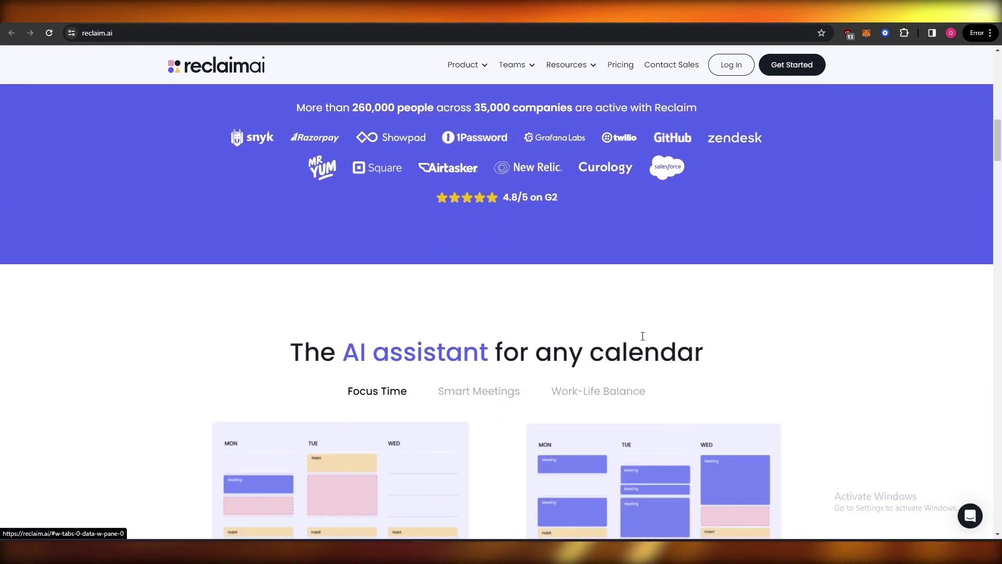
{"action": "scroll", "coordinate": [642, 336], "scroll_direction": "down", "scroll_amount": 4}
{"action": "scroll", "coordinate": [641, 337], "scroll_direction": "down", "scroll_amount": 4}
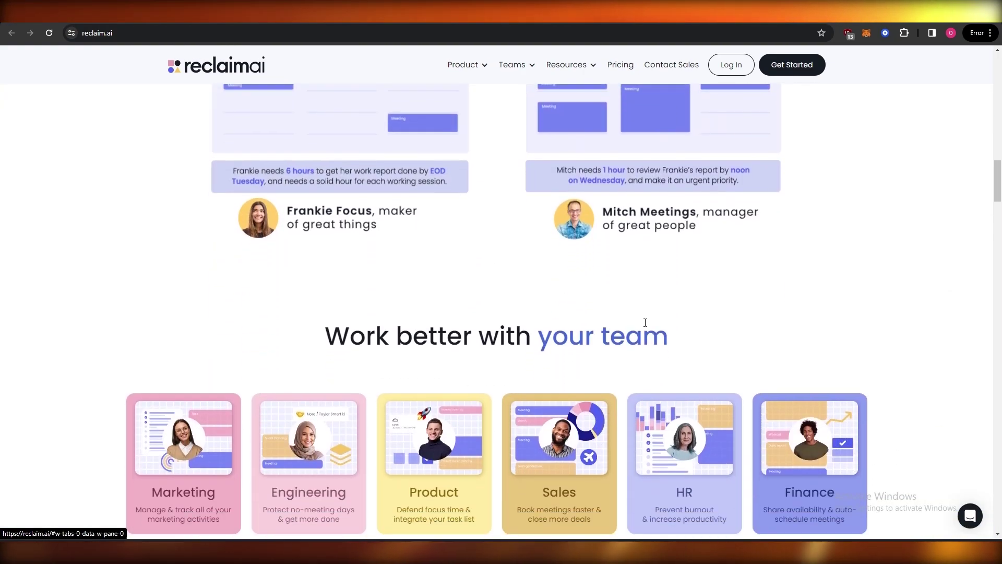
{"action": "scroll", "coordinate": [700, 313], "scroll_direction": "up", "scroll_amount": 15}
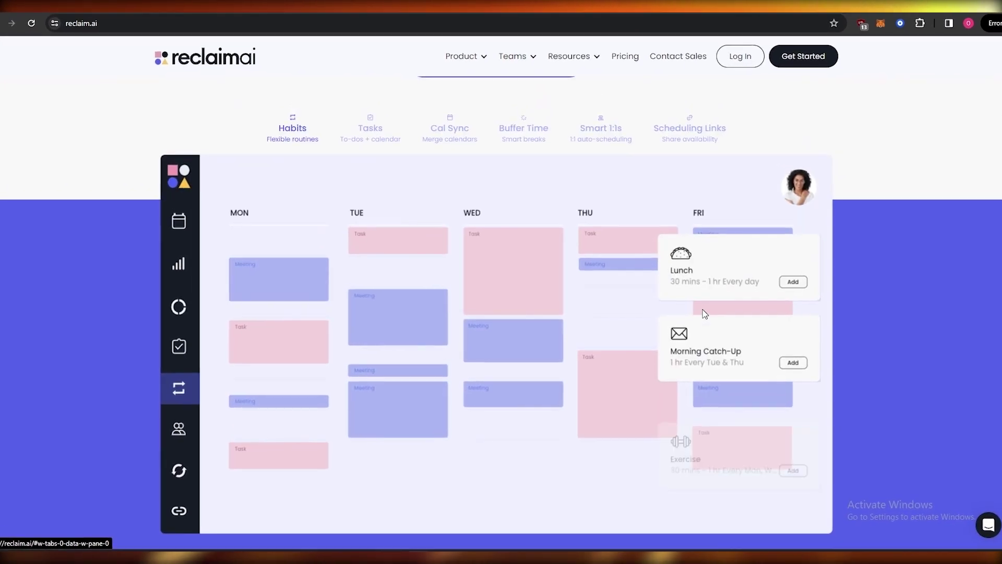
{"action": "scroll", "coordinate": [704, 313], "scroll_direction": "up", "scroll_amount": 3}
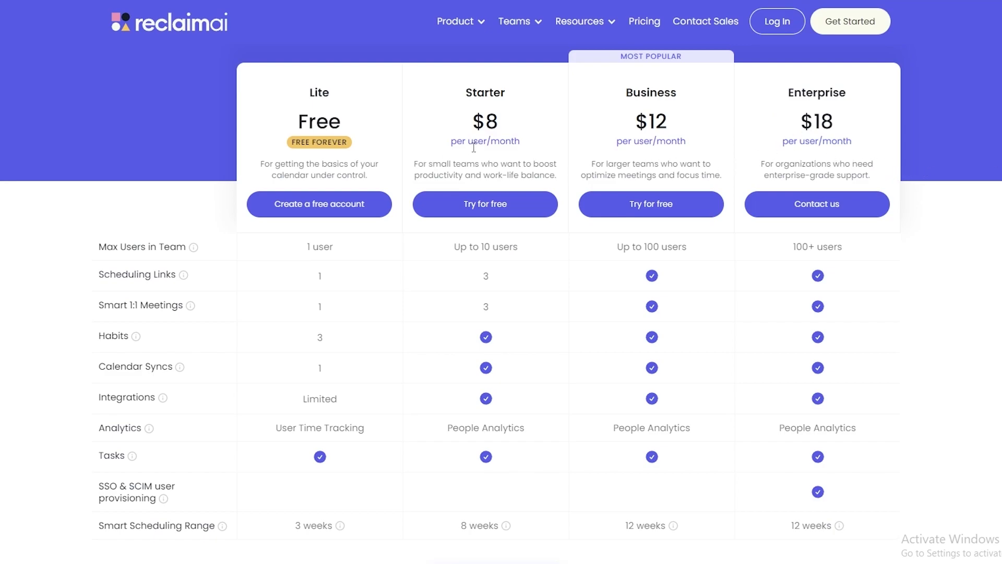
Read the tooltips behind the info icons on the pricing plans.
{"action": "mouse_move", "coordinate": [201, 263]}
{"action": "mouse_move", "coordinate": [140, 298]}
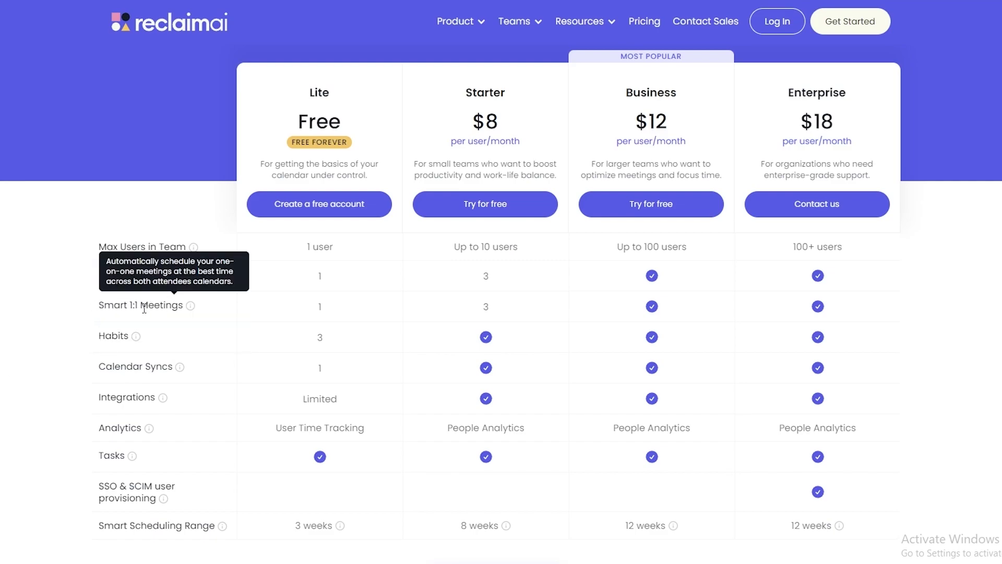
{"action": "mouse_move", "coordinate": [133, 336]}
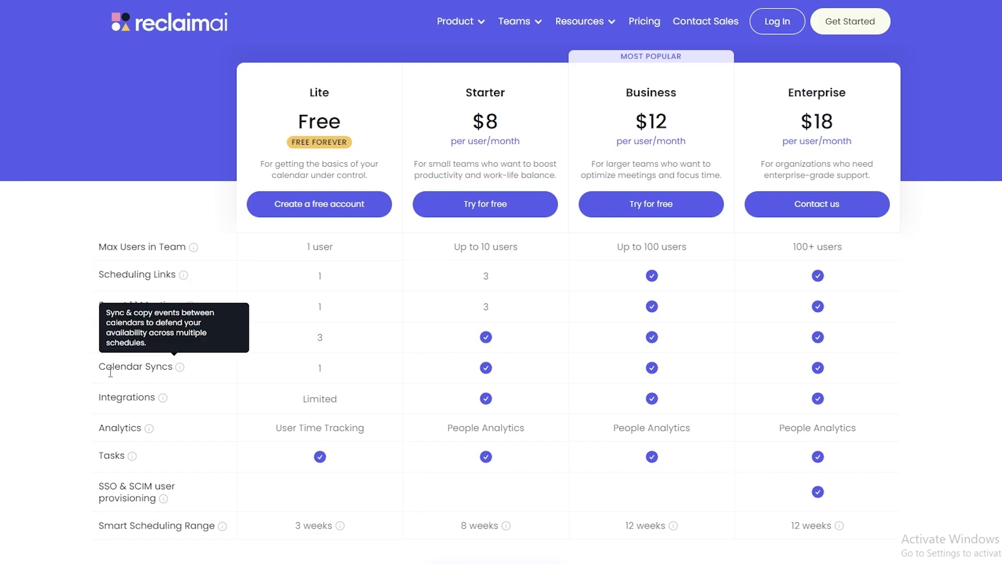
{"action": "mouse_move", "coordinate": [139, 420]}
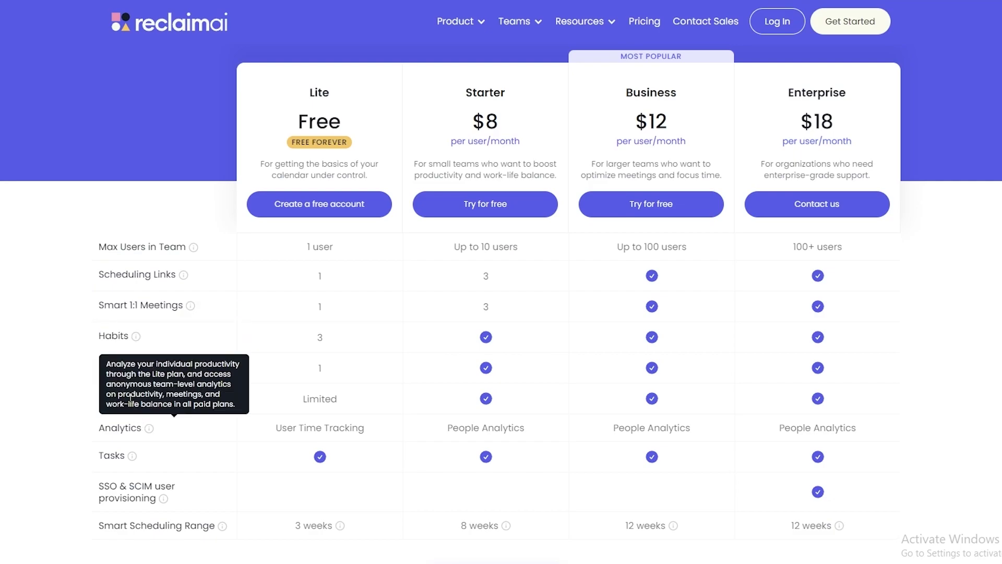
{"action": "scroll", "coordinate": [324, 467], "scroll_direction": "down", "scroll_amount": 2}
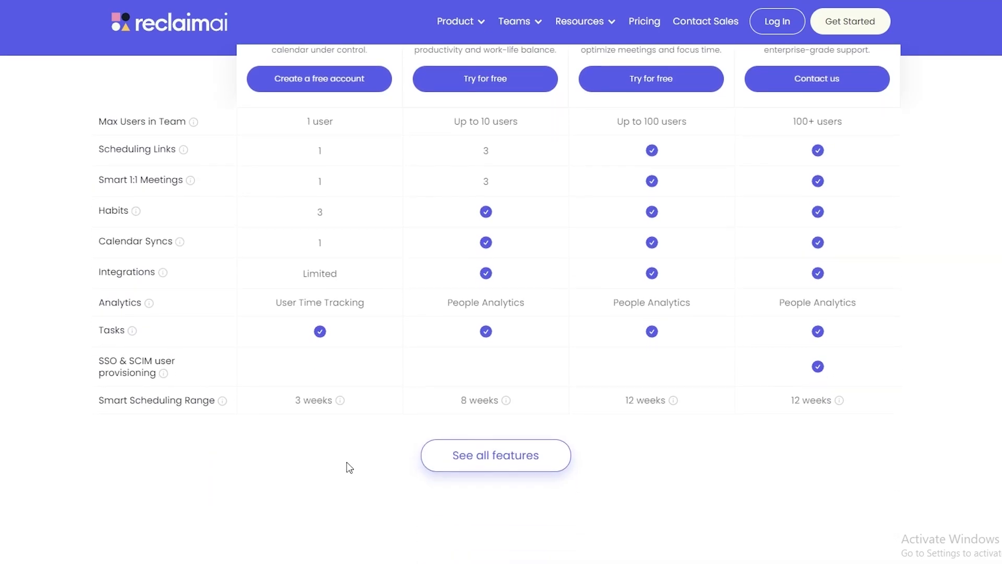
{"action": "scroll", "coordinate": [656, 434], "scroll_direction": "up", "scroll_amount": 2}
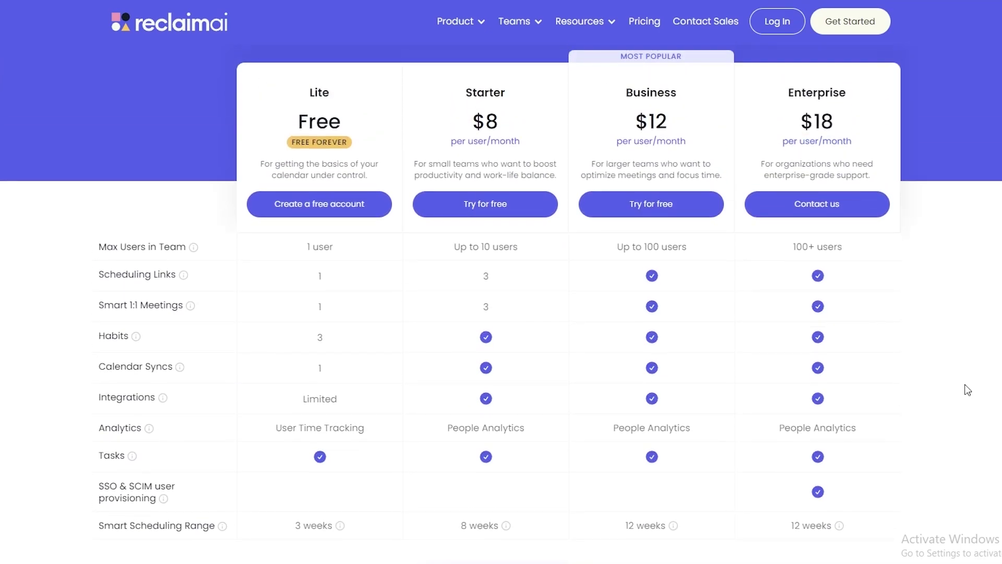
{"action": "scroll", "coordinate": [656, 434], "scroll_direction": "down", "scroll_amount": 4}
Show all features and scroll through the full plan comparison table and back up.
{"action": "left_click", "coordinate": [505, 340]}
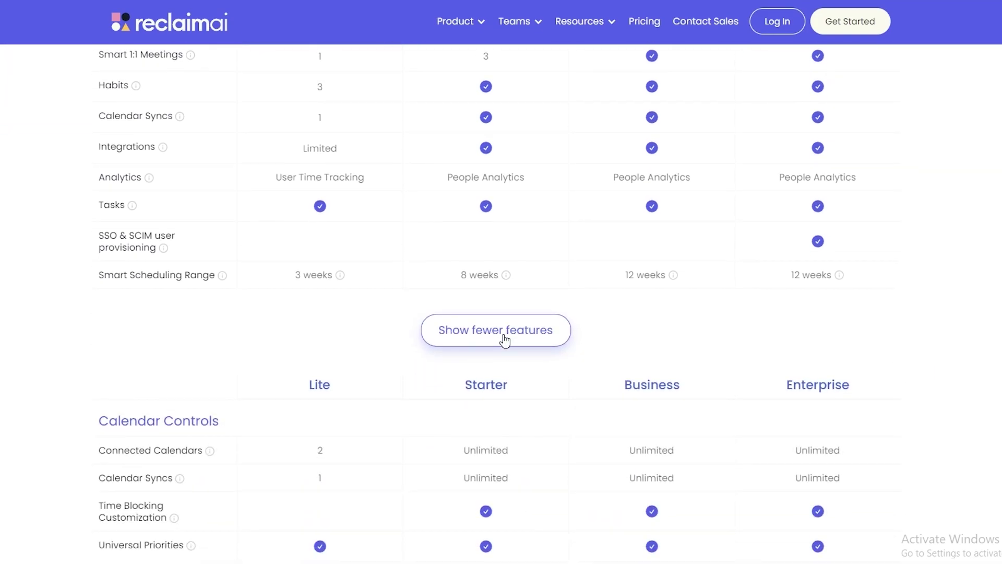
{"action": "scroll", "coordinate": [503, 340], "scroll_direction": "down", "scroll_amount": 10}
{"action": "scroll", "coordinate": [588, 356], "scroll_direction": "down", "scroll_amount": 12}
{"action": "scroll", "coordinate": [572, 351], "scroll_direction": "up", "scroll_amount": 15}
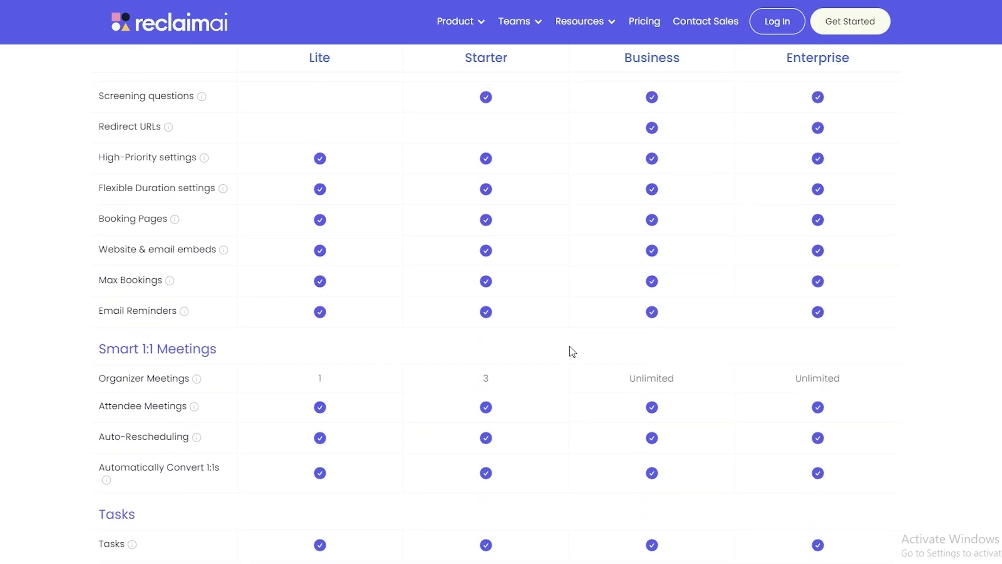
{"action": "scroll", "coordinate": [573, 351], "scroll_direction": "up", "scroll_amount": 8}
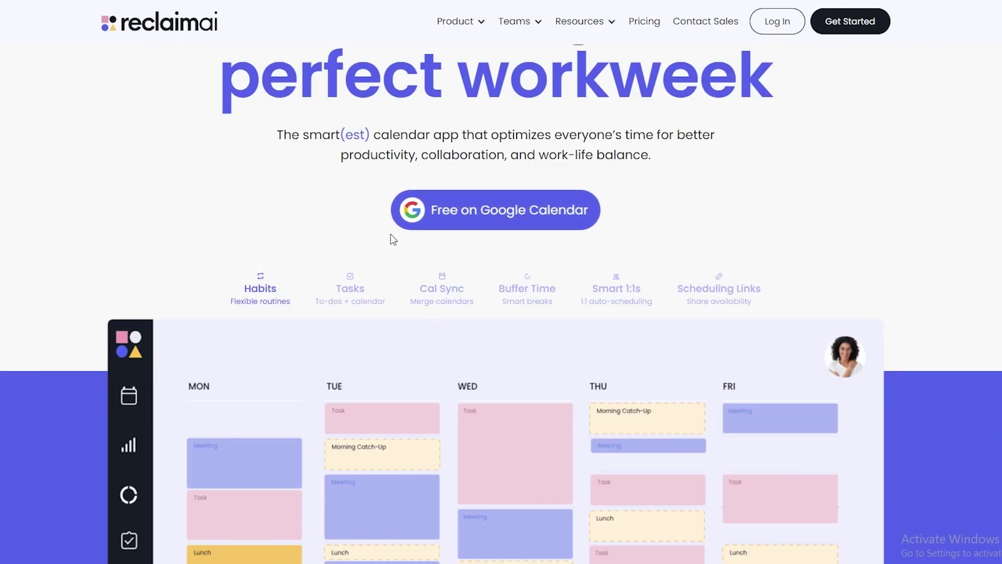
Start the free Google Calendar sign-up and highlight the connect-calendar and auto-schedule steps.
{"action": "left_click", "coordinate": [555, 222]}
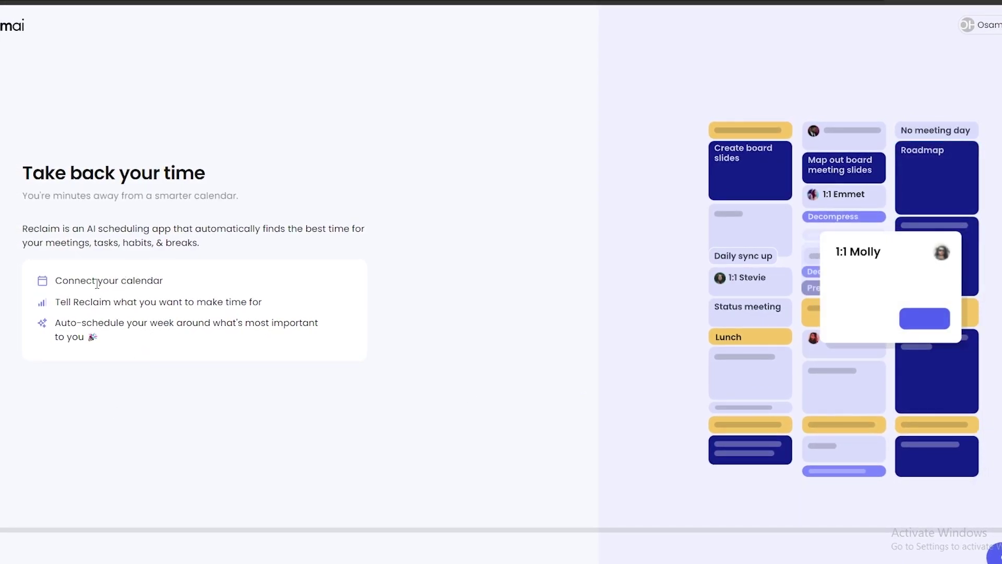
{"action": "left_click_drag", "start_coordinate": [96, 281], "coordinate": [260, 298]}
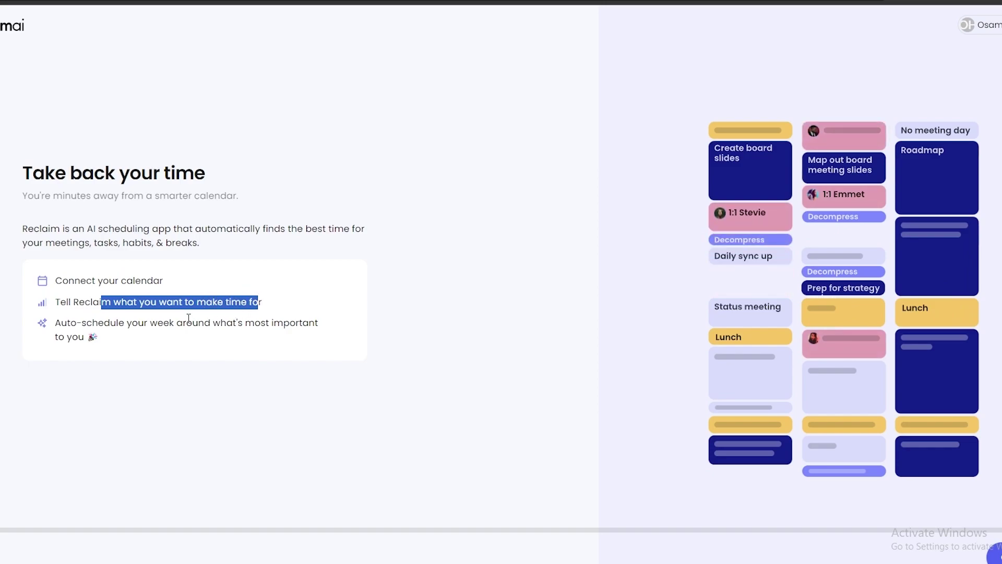
{"action": "left_click_drag", "start_coordinate": [144, 328], "coordinate": [223, 328]}
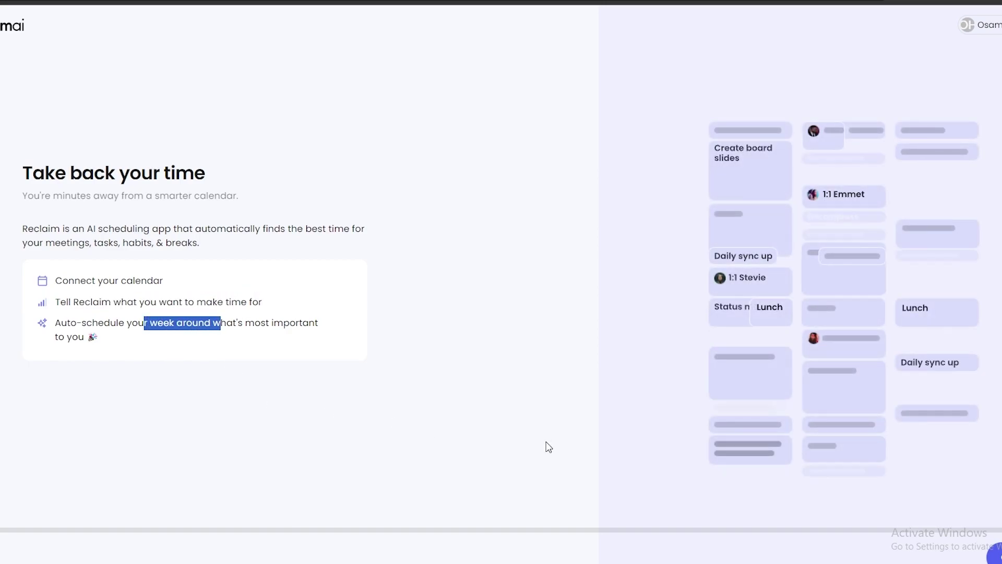
{"action": "left_click", "coordinate": [546, 447]}
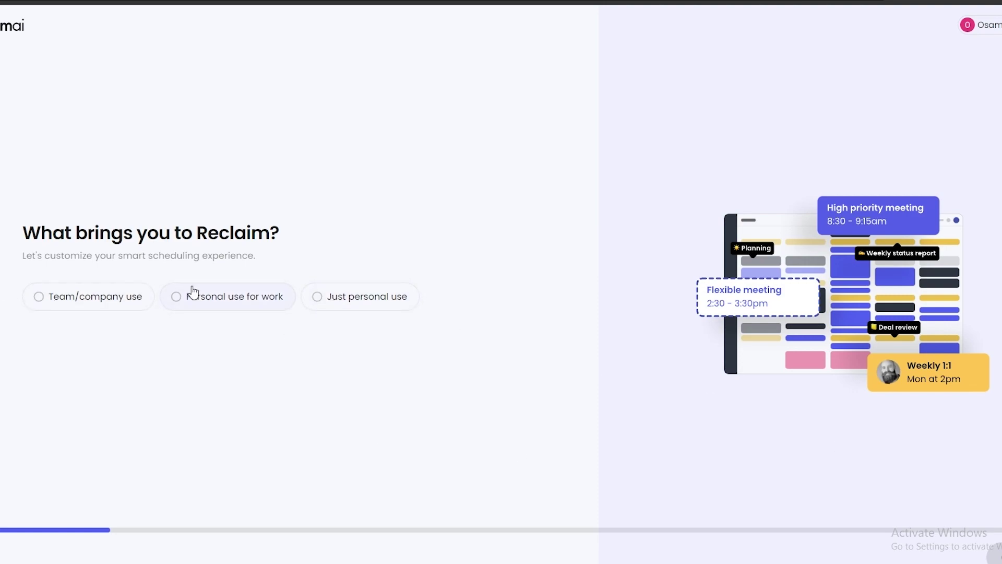
Answer the usage and role questions as Non-manager and select 'Improve my work-life balance.'.
{"action": "left_click", "coordinate": [336, 312]}
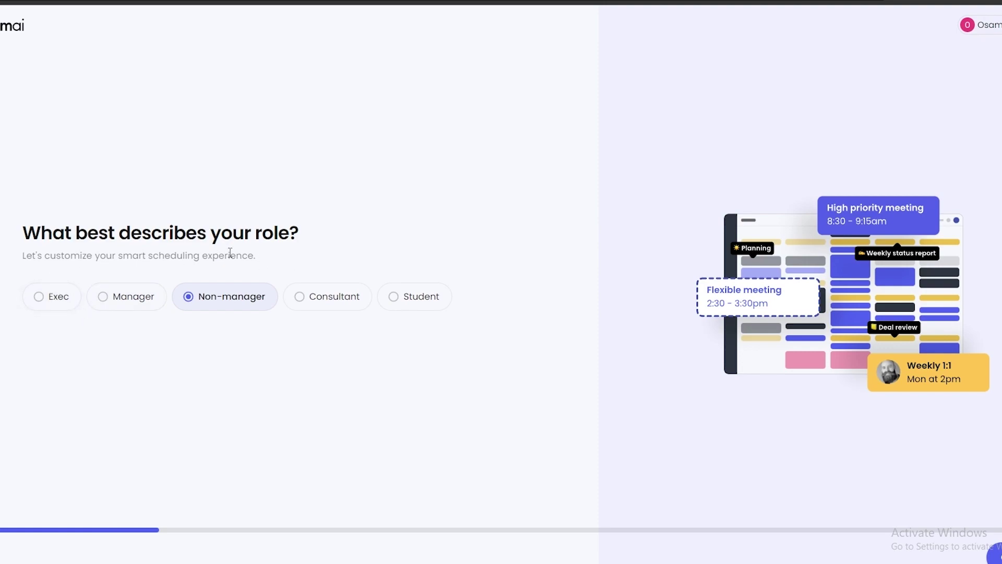
{"action": "left_click", "coordinate": [406, 309]}
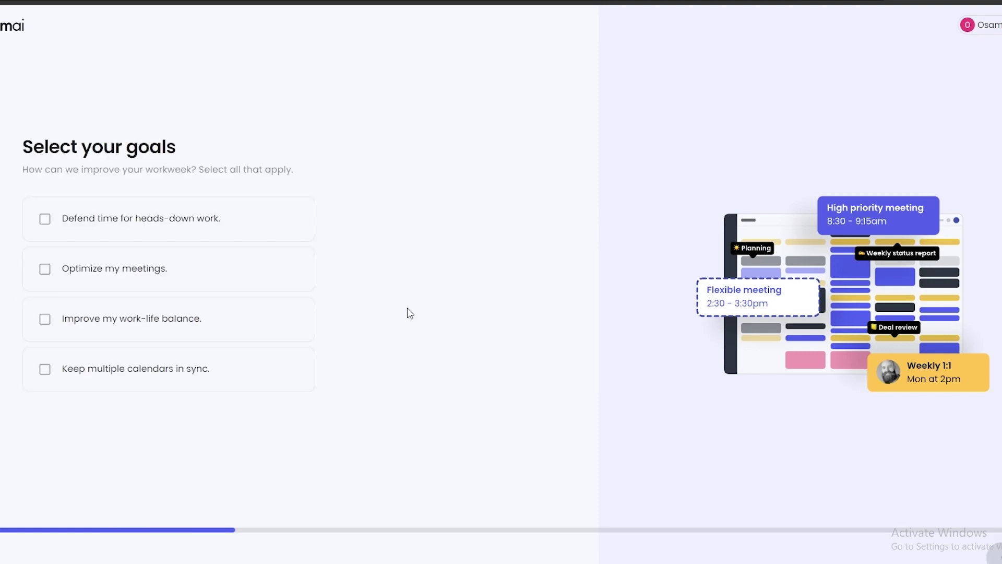
{"action": "left_click", "coordinate": [187, 336]}
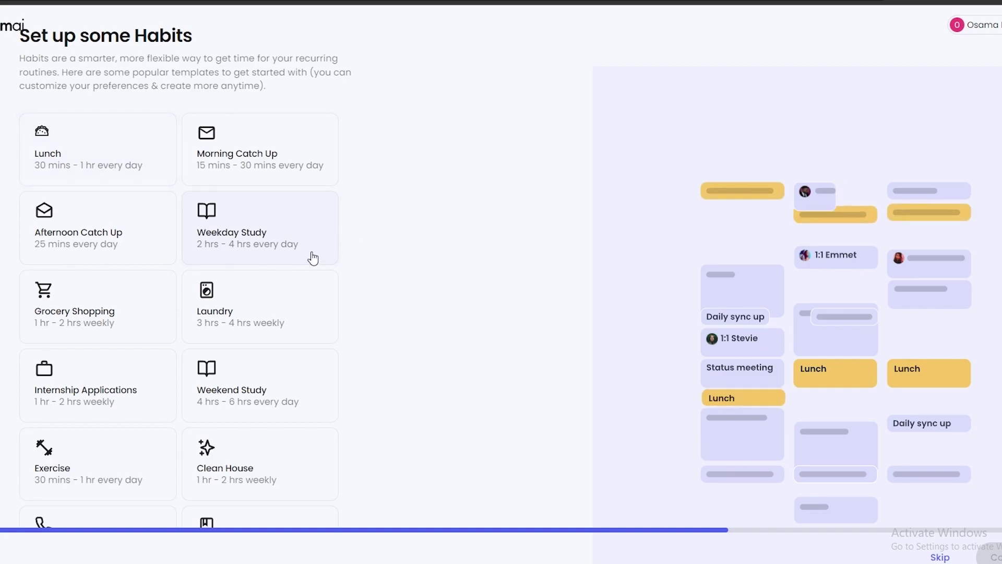
Add the Exercise, Grocery Shopping, Lunch, Laundry and Weekday Study habits, then continue.
{"action": "scroll", "coordinate": [326, 360], "scroll_direction": "down", "scroll_amount": 3}
{"action": "left_click", "coordinate": [95, 355]}
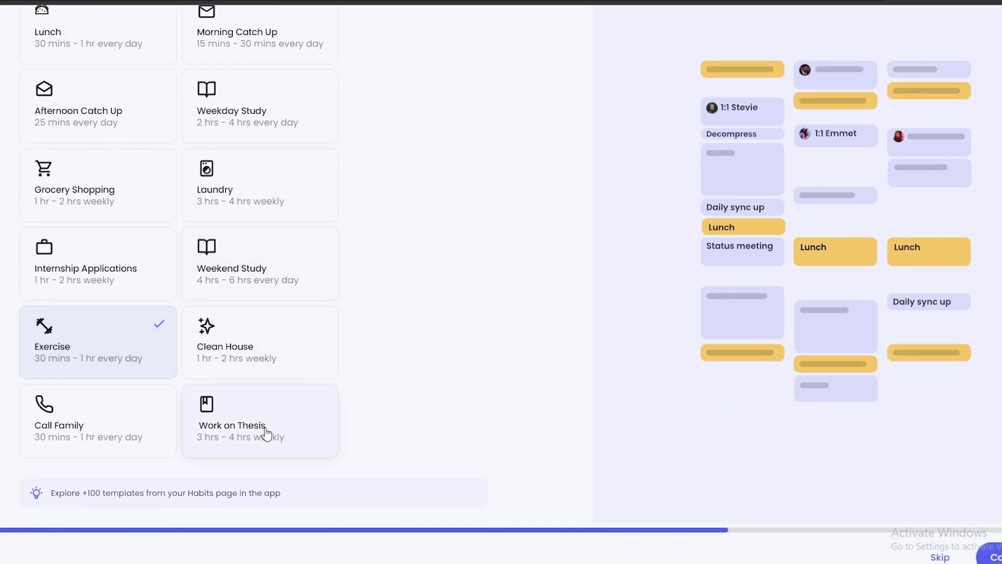
{"action": "scroll", "coordinate": [214, 439], "scroll_direction": "up", "scroll_amount": 3}
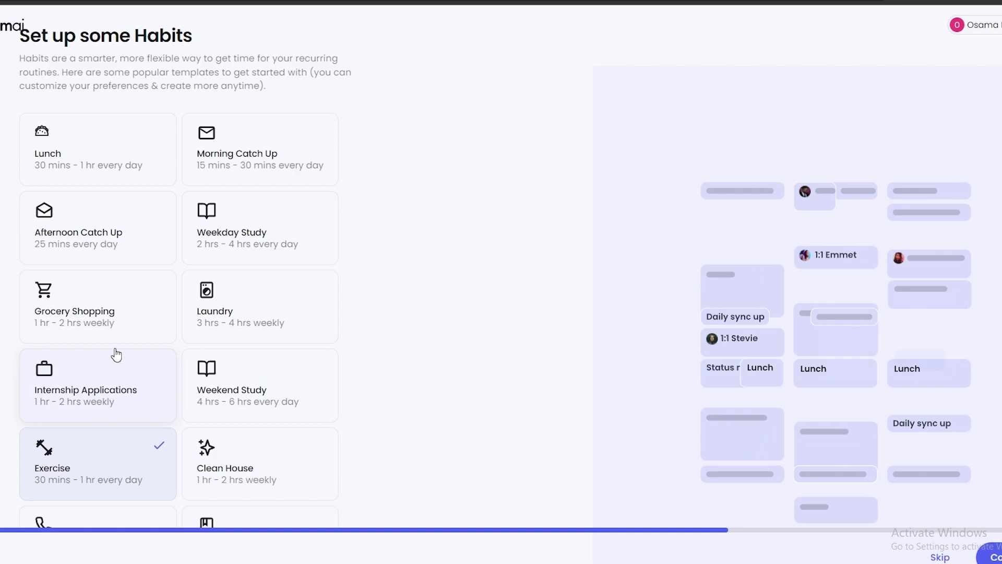
{"action": "left_click", "coordinate": [123, 334]}
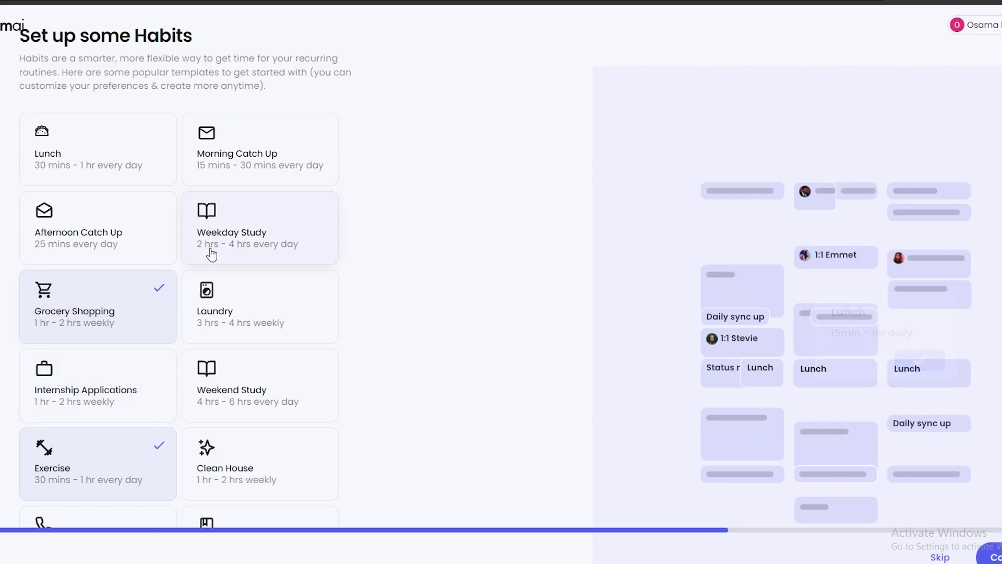
{"action": "left_click", "coordinate": [113, 165]}
{"action": "scroll", "coordinate": [120, 163], "scroll_direction": "down", "scroll_amount": 3}
{"action": "scroll", "coordinate": [205, 422], "scroll_direction": "up", "scroll_amount": 3}
{"action": "left_click", "coordinate": [268, 336]}
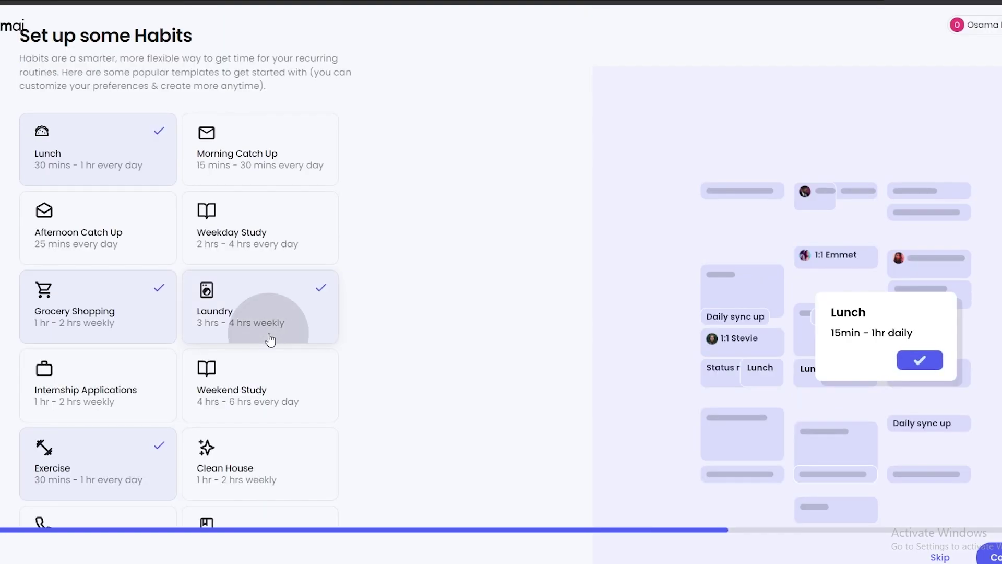
{"action": "left_click", "coordinate": [284, 240]}
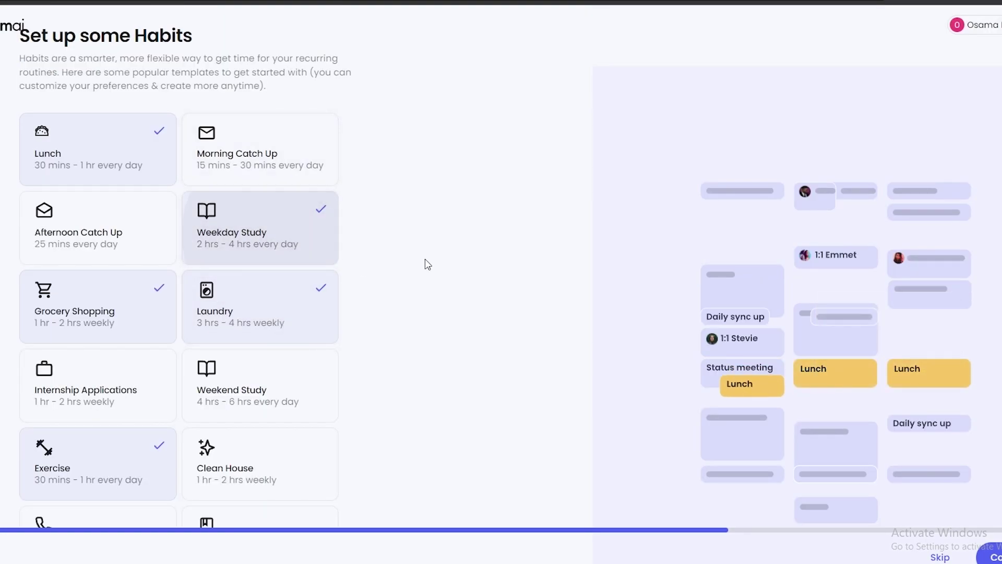
{"action": "scroll", "coordinate": [440, 353], "scroll_direction": "down", "scroll_amount": 3}
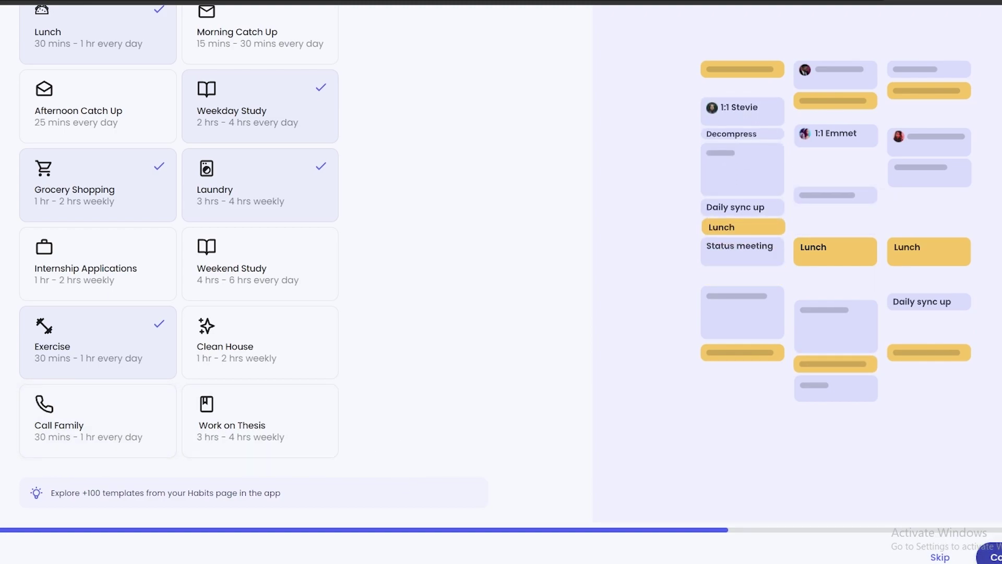
{"action": "left_click", "coordinate": [989, 556]}
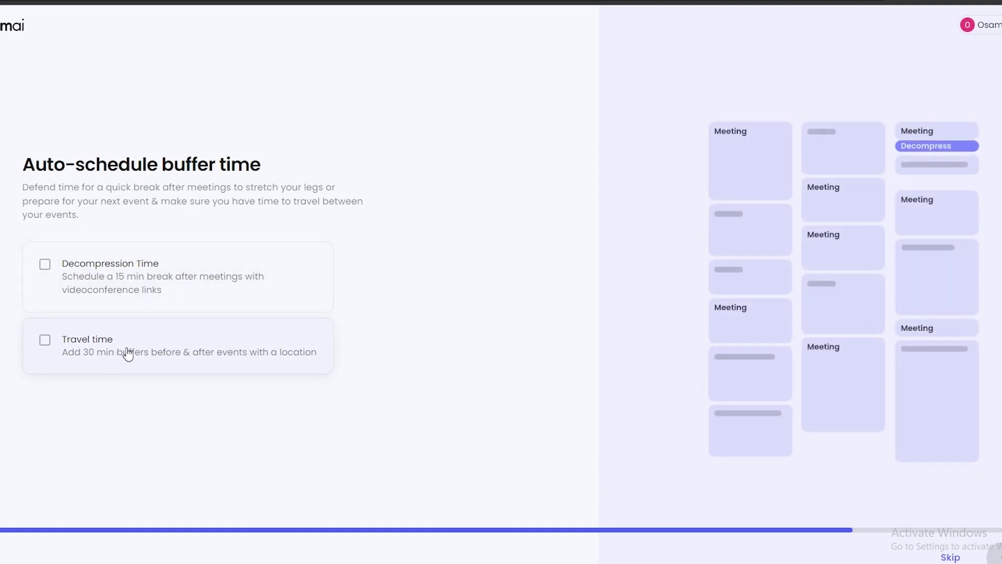
Enable 15-minute Decompression Time after meetings and skip the Create a team step.
{"action": "left_click", "coordinate": [198, 296]}
{"action": "left_click", "coordinate": [994, 554]}
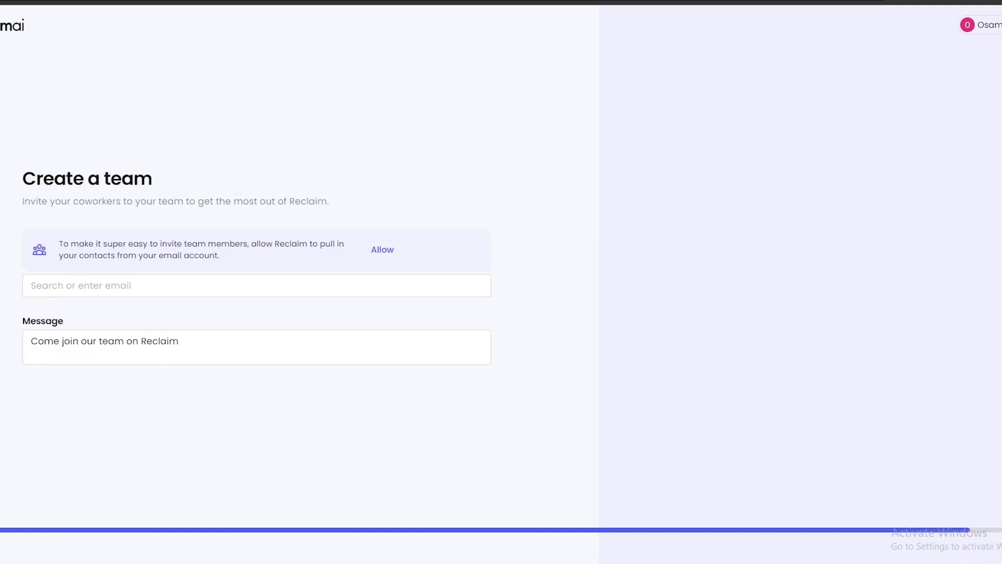
{"action": "left_click_drag", "start_coordinate": [60, 182], "coordinate": [165, 180]}
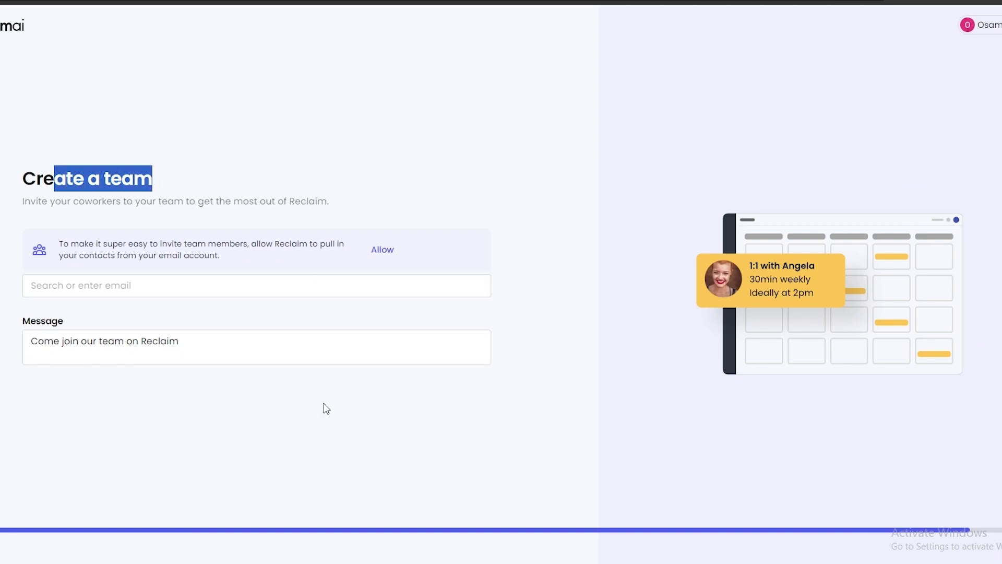
{"action": "left_click", "coordinate": [553, 478]}
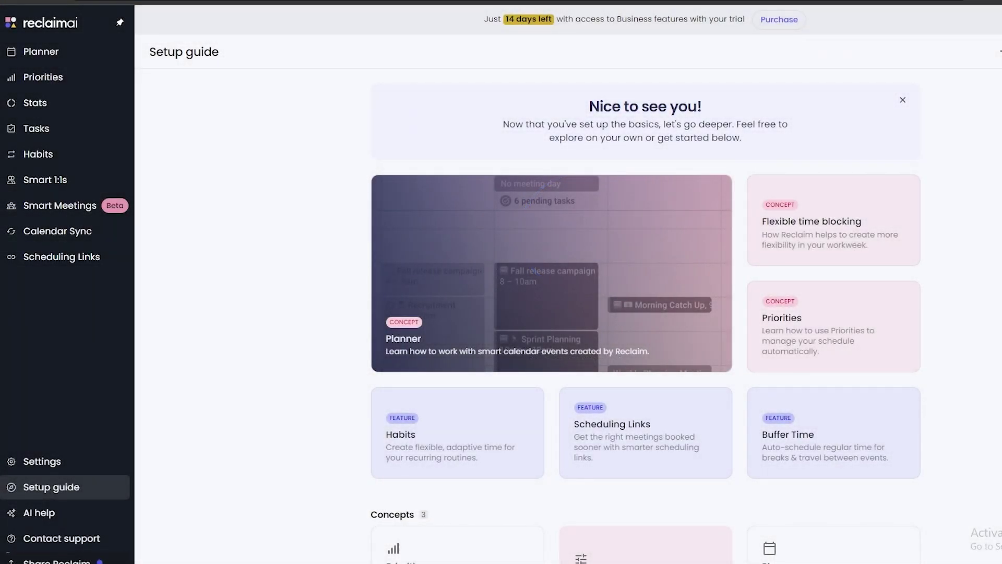
Scroll through the Setup guide's Concepts, Features and Settings sections and back to the top.
{"action": "scroll", "coordinate": [887, 417], "scroll_direction": "down", "scroll_amount": 8}
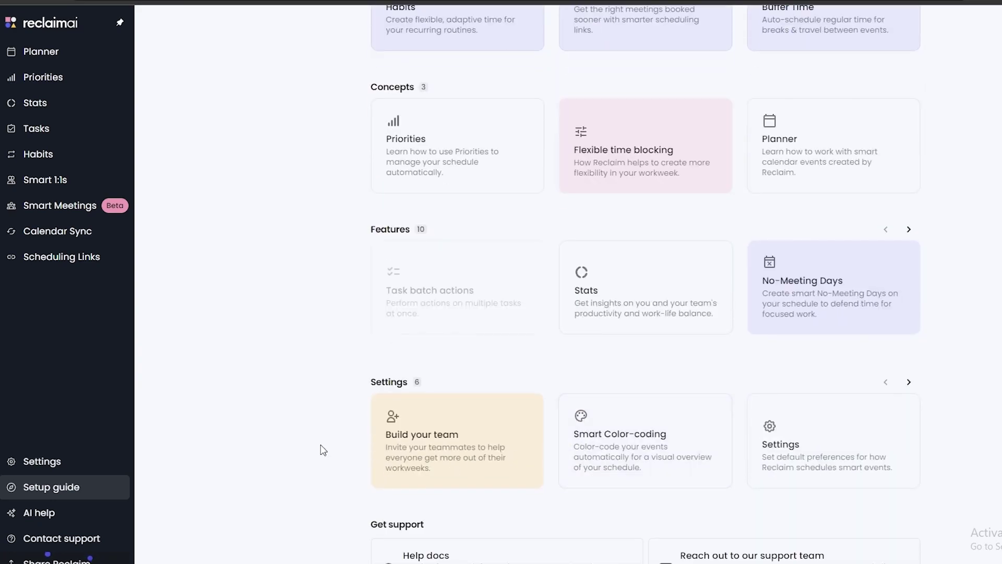
{"action": "scroll", "coordinate": [331, 423], "scroll_direction": "down", "scroll_amount": 5}
{"action": "scroll", "coordinate": [336, 423], "scroll_direction": "up", "scroll_amount": 9}
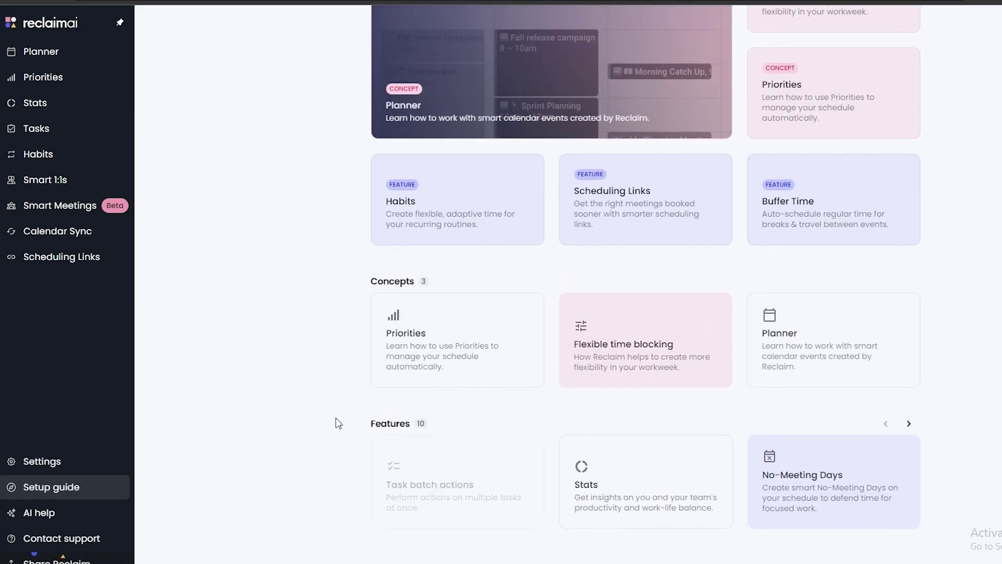
{"action": "scroll", "coordinate": [339, 423], "scroll_direction": "up", "scroll_amount": 4}
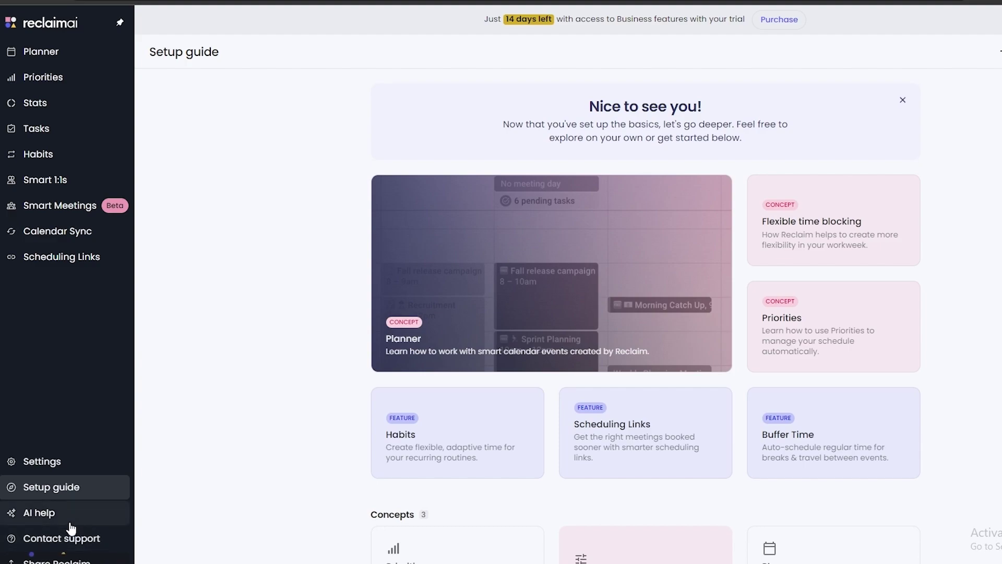
{"action": "scroll", "coordinate": [785, 281], "scroll_direction": "down", "scroll_amount": 5}
{"action": "scroll", "coordinate": [823, 262], "scroll_direction": "up", "scroll_amount": 4}
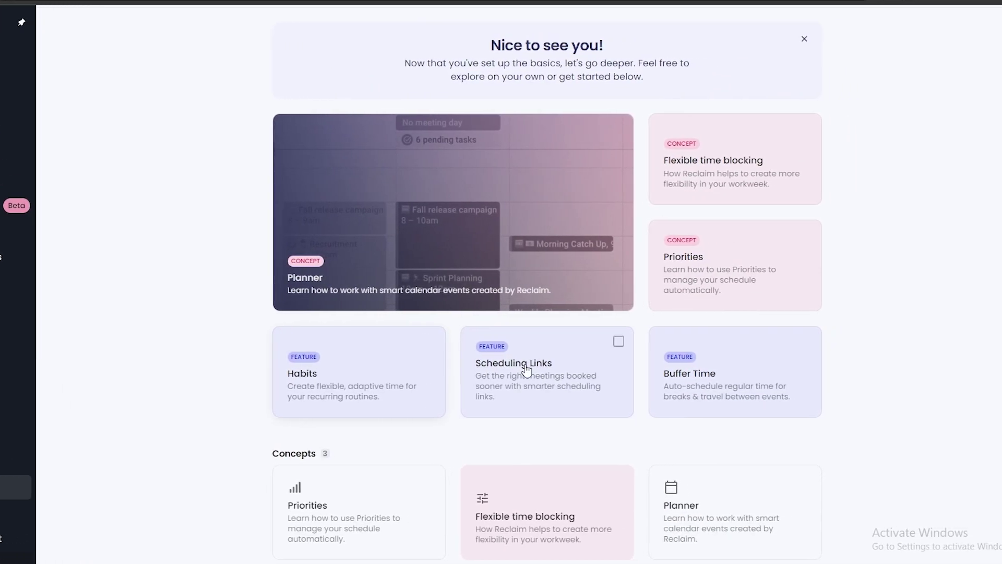
{"action": "scroll", "coordinate": [381, 418], "scroll_direction": "down", "scroll_amount": 3}
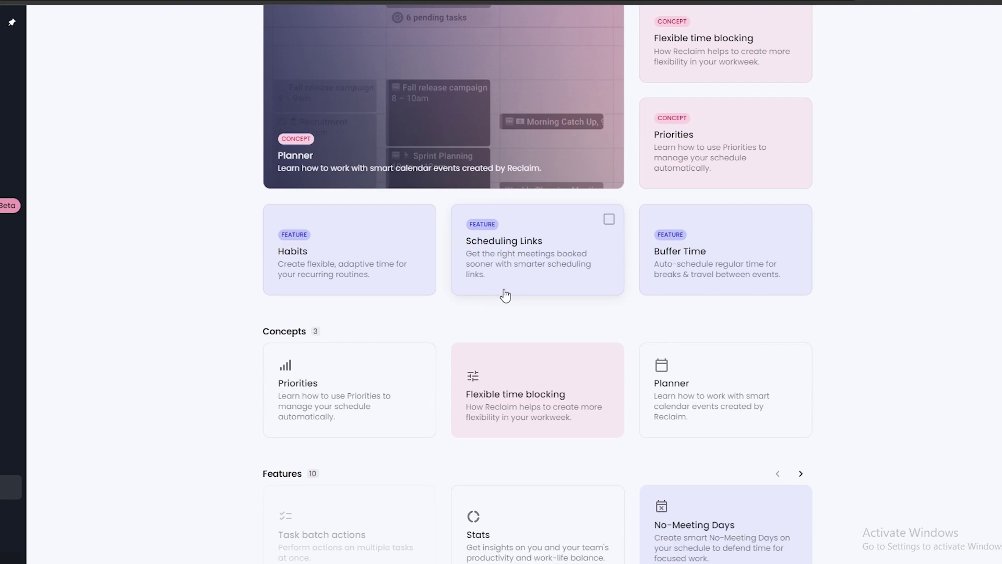
{"action": "scroll", "coordinate": [499, 296], "scroll_direction": "down", "scroll_amount": 2}
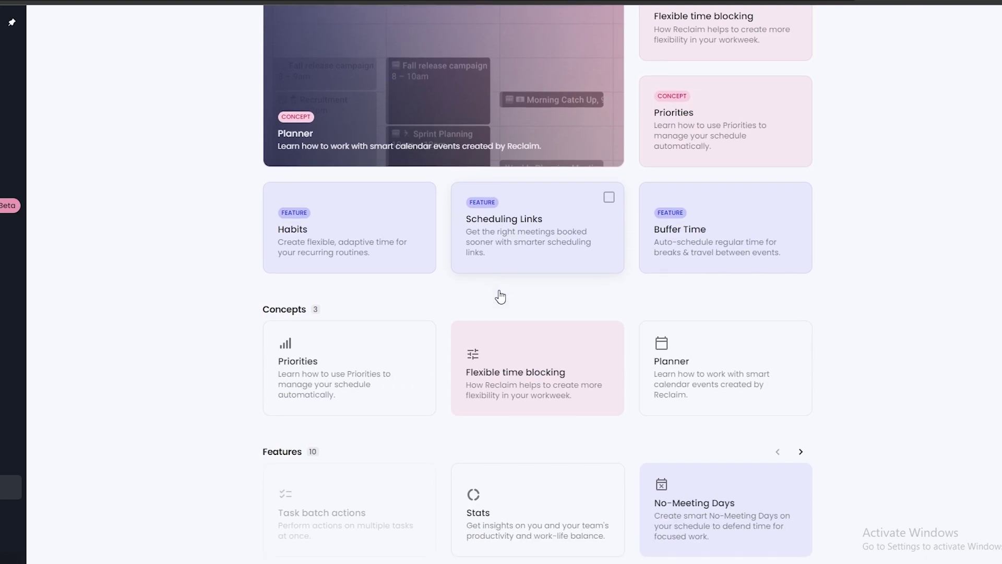
{"action": "scroll", "coordinate": [532, 459], "scroll_direction": "up", "scroll_amount": 5}
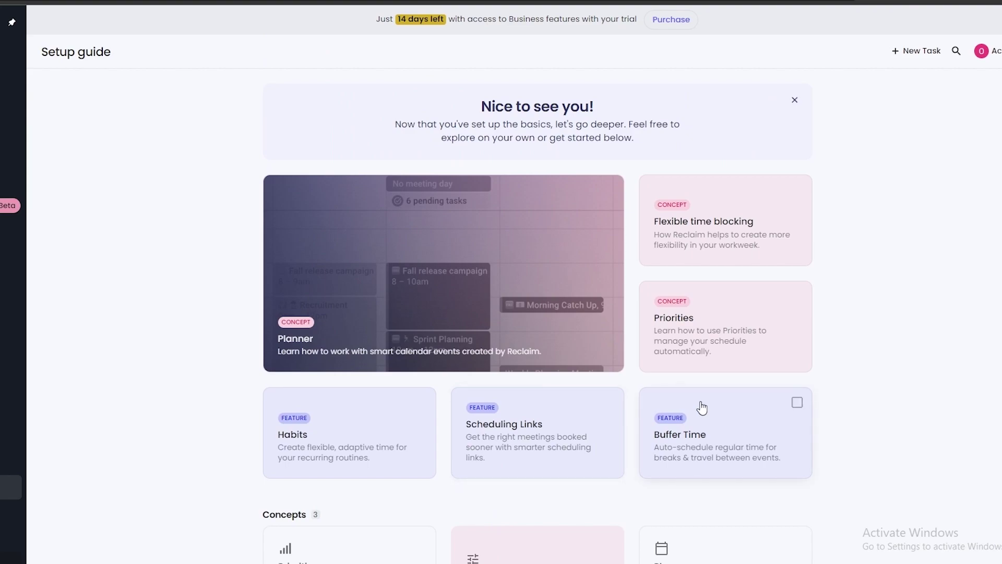
Open the Planner walkthrough and step forward and back through its tour cards.
{"action": "left_click", "coordinate": [774, 242]}
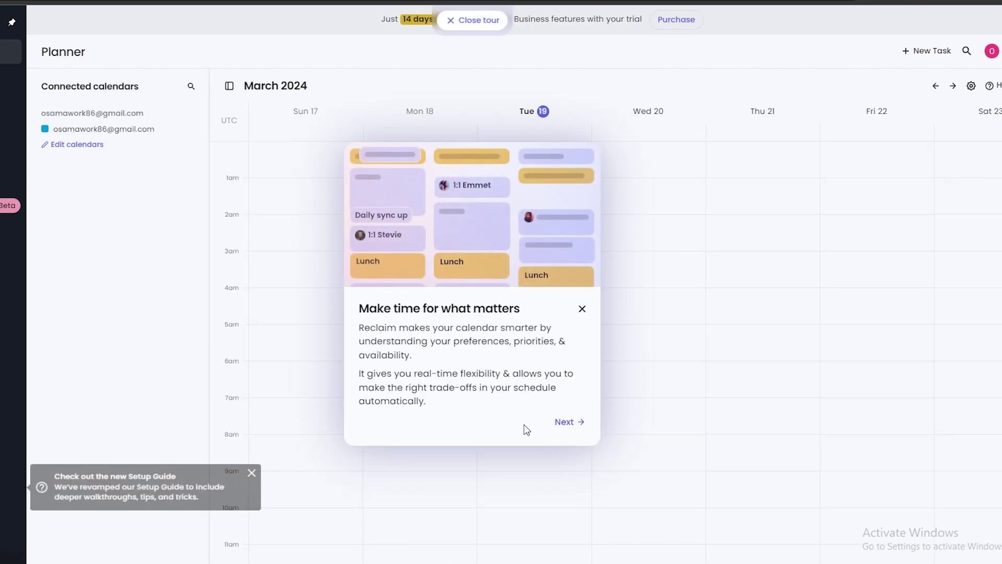
{"action": "left_click", "coordinate": [566, 421]}
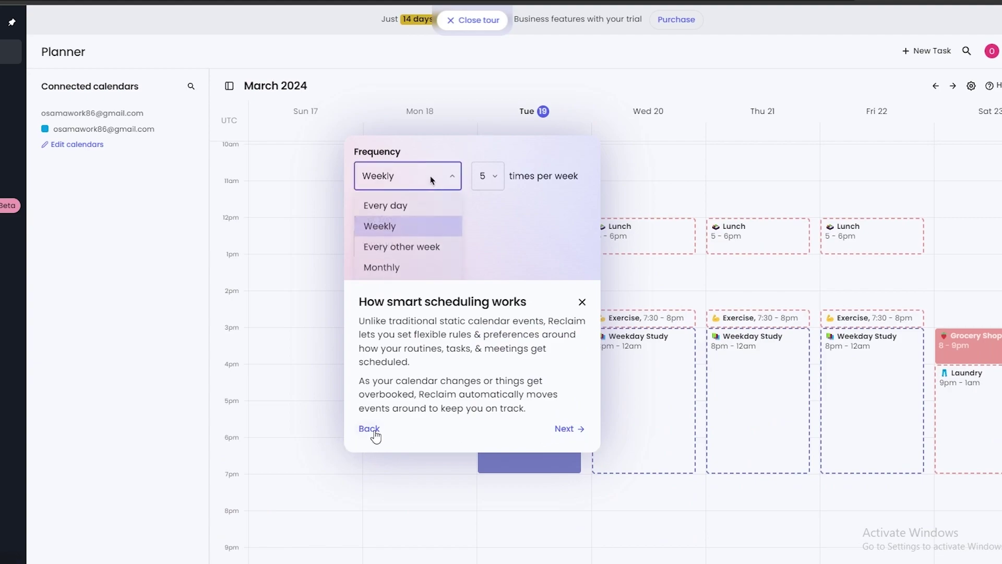
{"action": "left_click", "coordinate": [372, 430]}
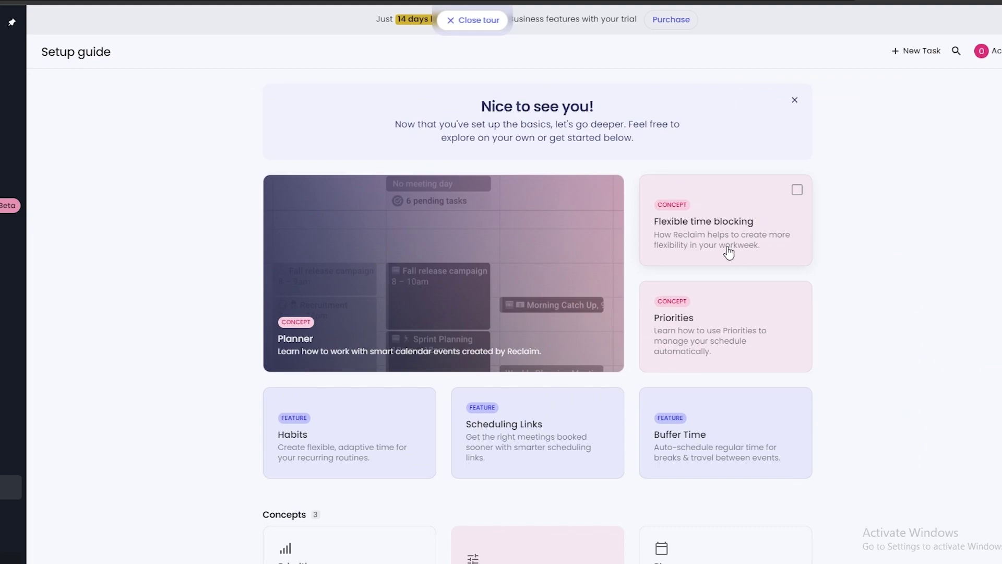
Open the Priorities walkthrough, dismiss its welcome tour, and return to the Setup guide.
{"action": "left_click", "coordinate": [703, 345]}
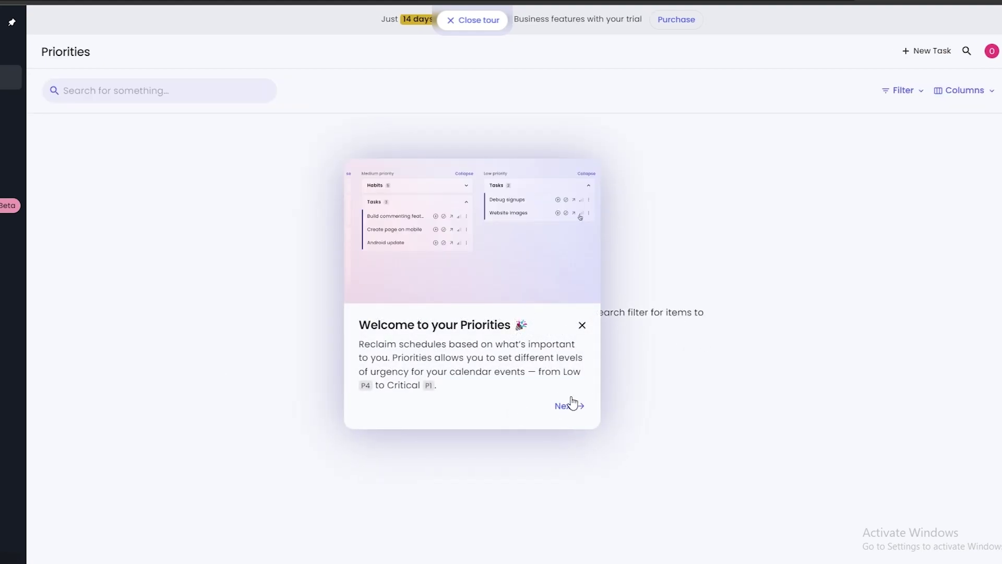
{"action": "left_click", "coordinate": [581, 325]}
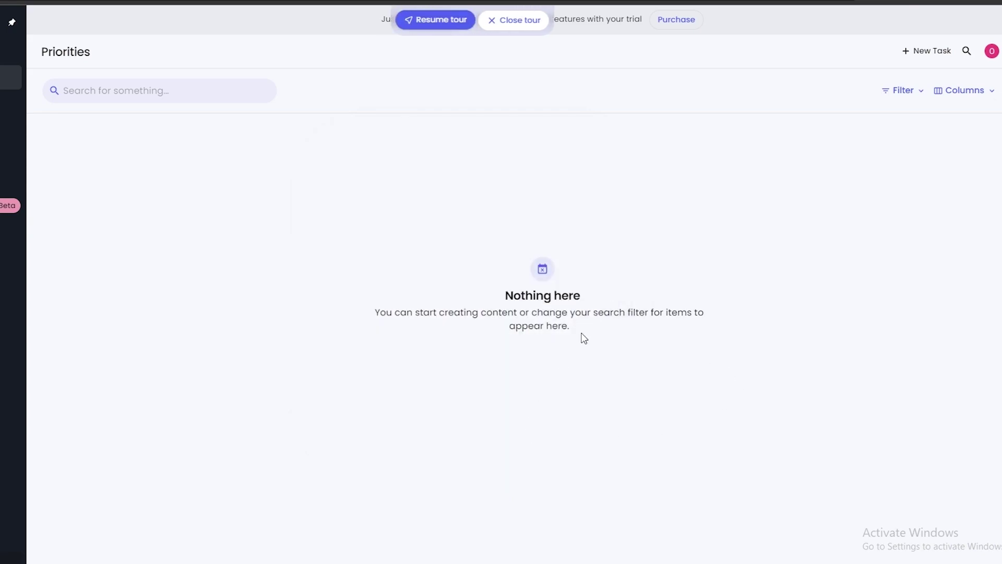
{"action": "key", "text": "alt+Left"}
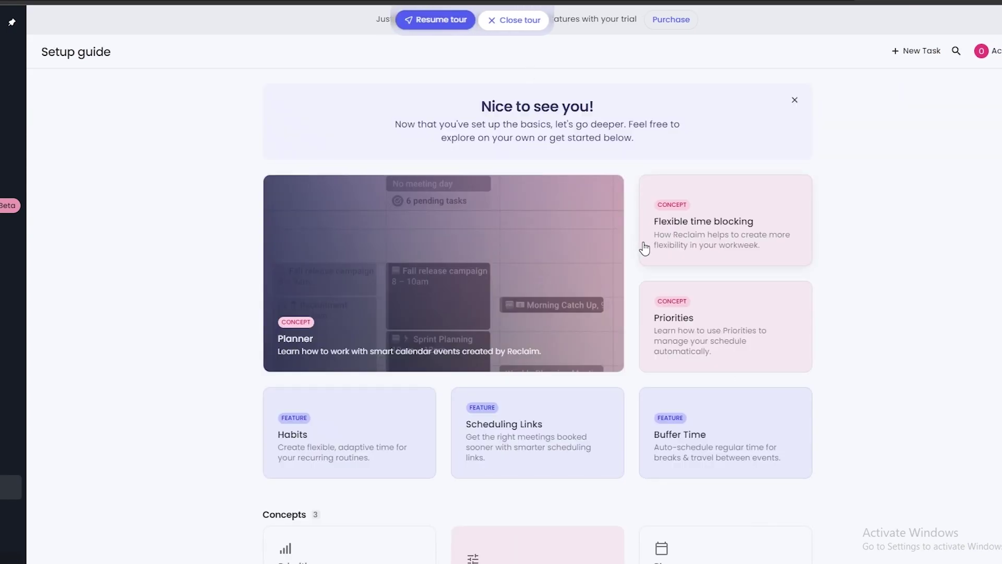
{"action": "scroll", "coordinate": [642, 249], "scroll_direction": "down", "scroll_amount": 3}
Open the Habits page, dismiss its introduction dialog, and start a new habit.
{"action": "left_click", "coordinate": [341, 269]}
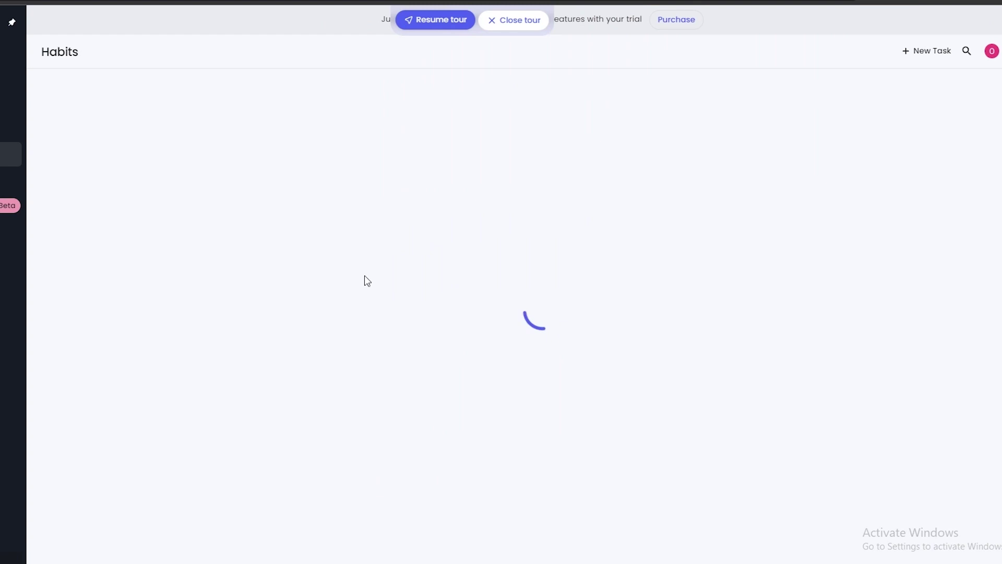
{"action": "left_click", "coordinate": [582, 316]}
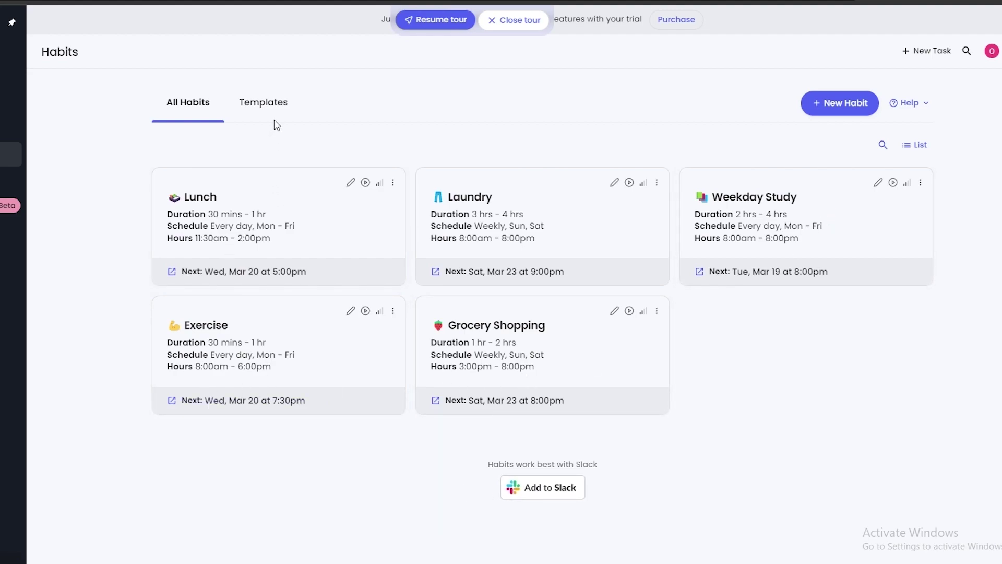
{"action": "left_click", "coordinate": [860, 119]}
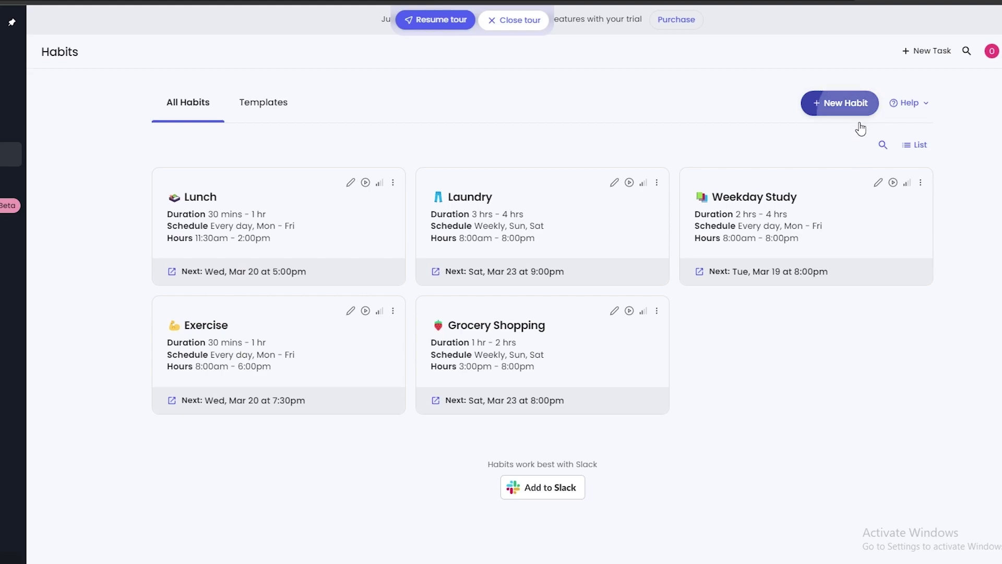
Keep the habit at Medium priority and put it in the Personal category.
{"action": "left_click", "coordinate": [404, 216]}
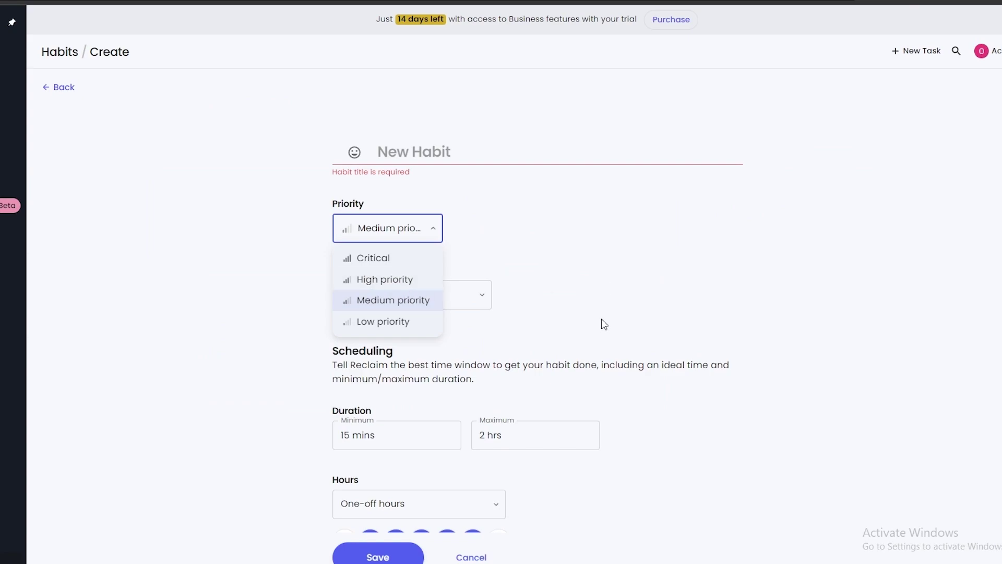
{"action": "left_click", "coordinate": [600, 261]}
{"action": "left_click", "coordinate": [408, 307]}
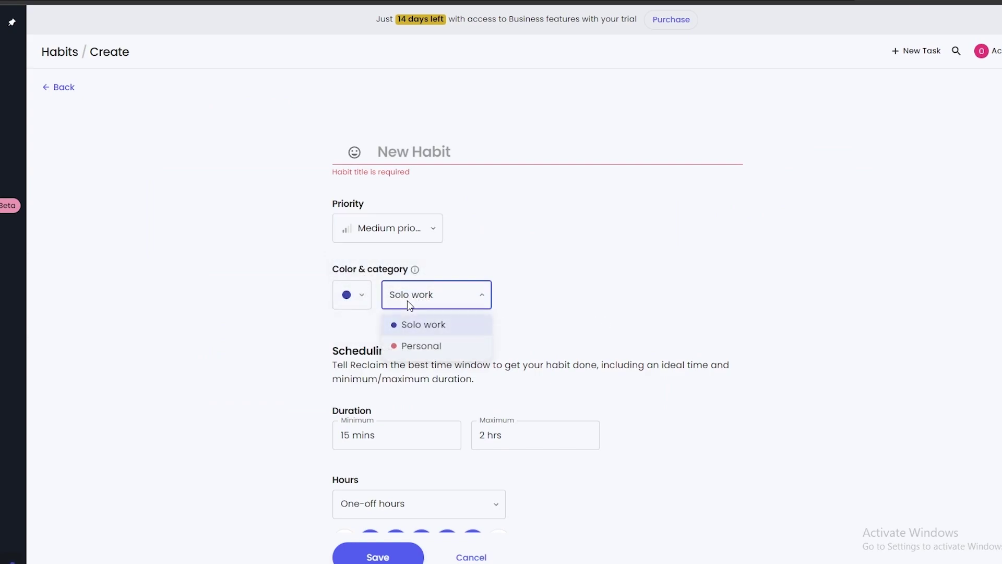
{"action": "left_click", "coordinate": [416, 344]}
Set the habit duration to a 30 min minimum and 1 hr maximum.
{"action": "scroll", "coordinate": [444, 312], "scroll_direction": "down", "scroll_amount": 2}
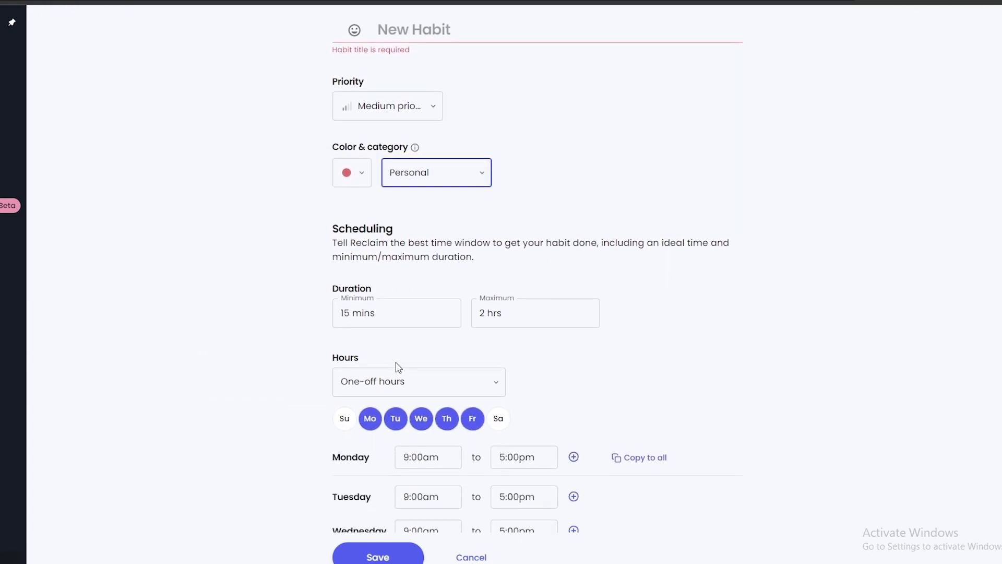
{"action": "left_click", "coordinate": [387, 322]}
{"action": "double_click", "coordinate": [364, 313]}
{"action": "left_click", "coordinate": [346, 315]}
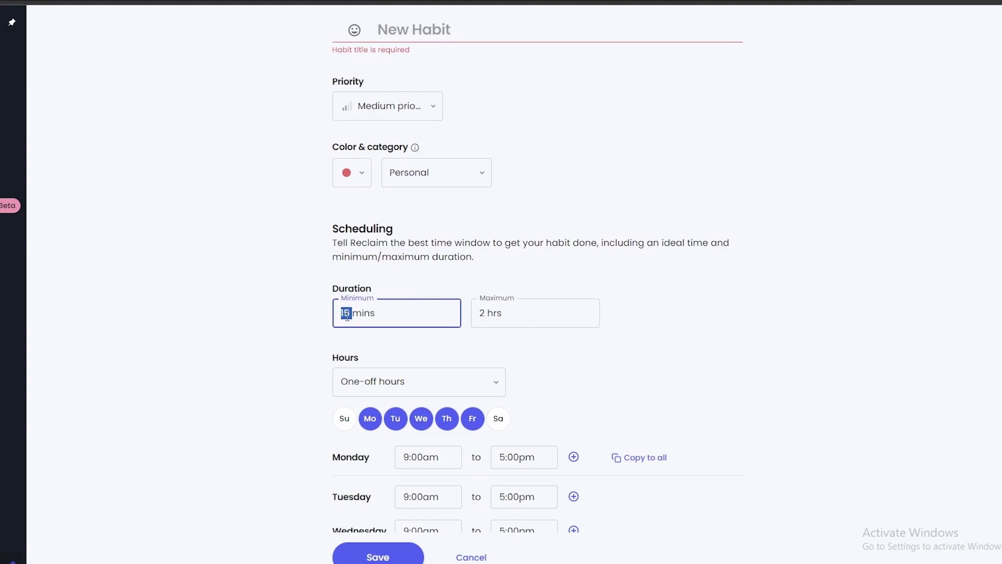
{"action": "type", "text": "30"}
{"action": "left_click", "coordinate": [527, 320]}
{"action": "left_click_drag", "start_coordinate": [528, 319], "coordinate": [458, 325]}
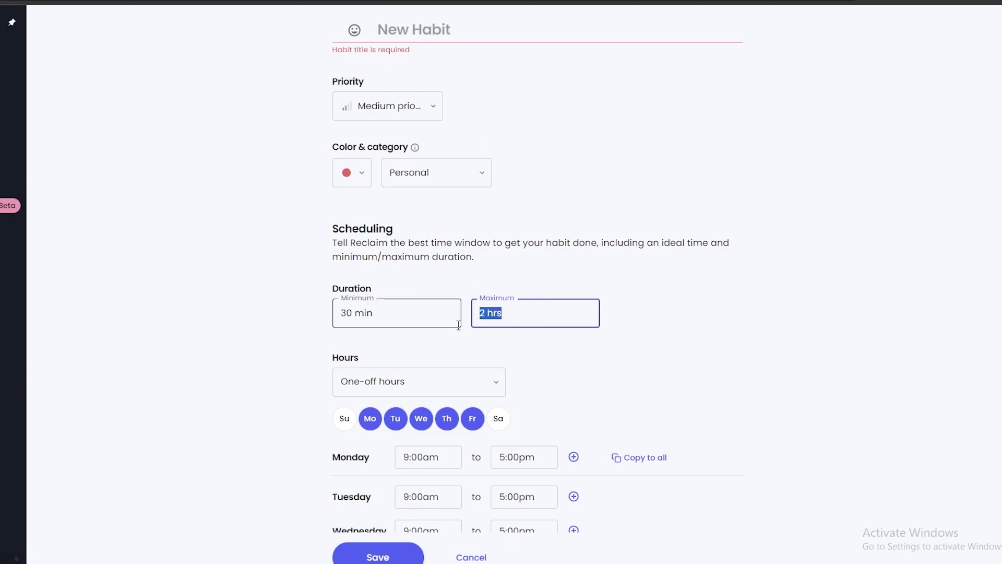
{"action": "type", "text": "1"}
{"action": "left_click", "coordinate": [346, 393]}
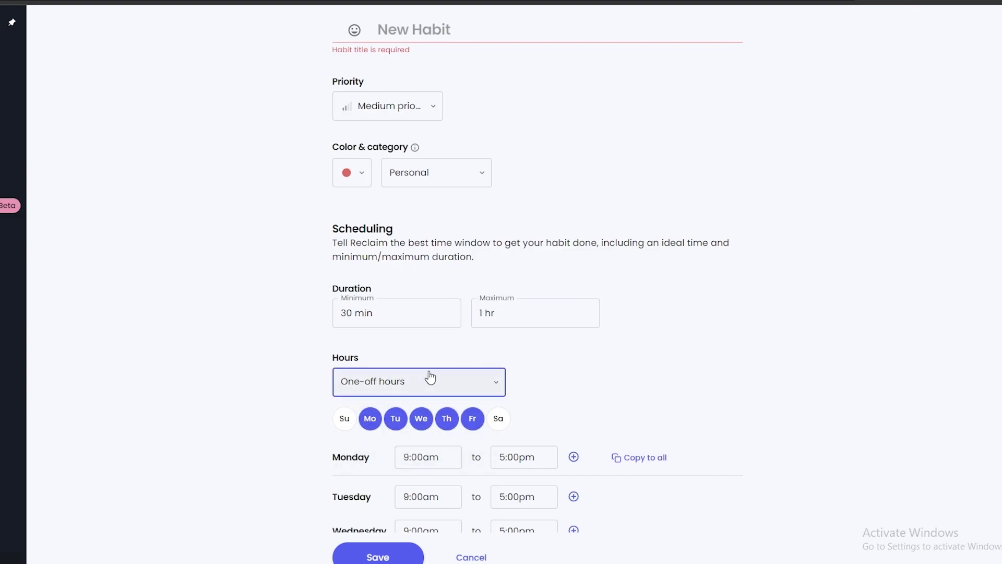
Add Saturday and Sunday so the habit runs all seven days.
{"action": "scroll", "coordinate": [430, 377], "scroll_direction": "down", "scroll_amount": 2}
{"action": "left_click", "coordinate": [344, 302]}
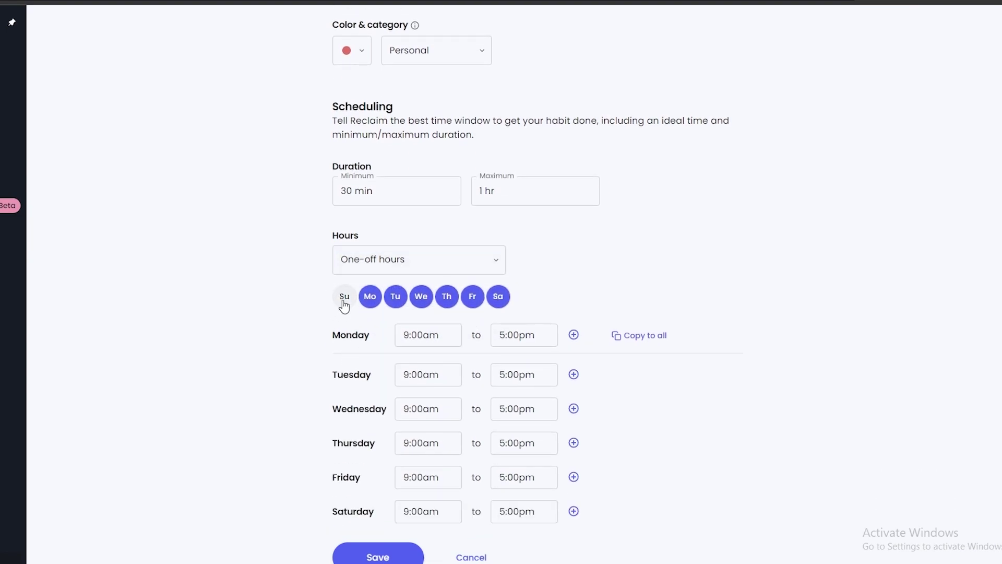
{"action": "left_click", "coordinate": [344, 298]}
{"action": "scroll", "coordinate": [605, 305], "scroll_direction": "down", "scroll_amount": 2}
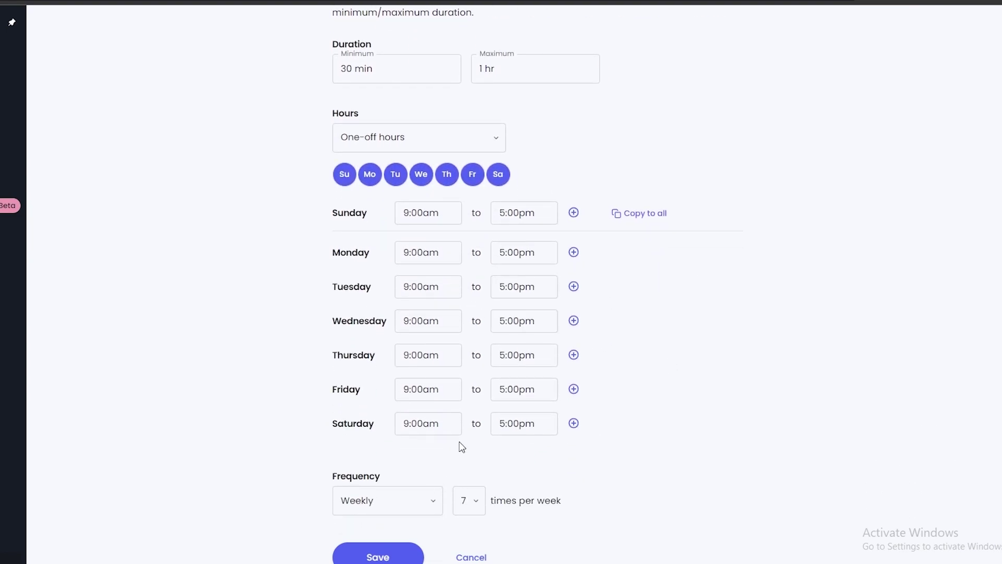
{"action": "scroll", "coordinate": [453, 440], "scroll_direction": "down", "scroll_amount": 3}
{"action": "scroll", "coordinate": [436, 421], "scroll_direction": "up", "scroll_amount": 3}
{"action": "scroll", "coordinate": [437, 420], "scroll_direction": "down", "scroll_amount": 3}
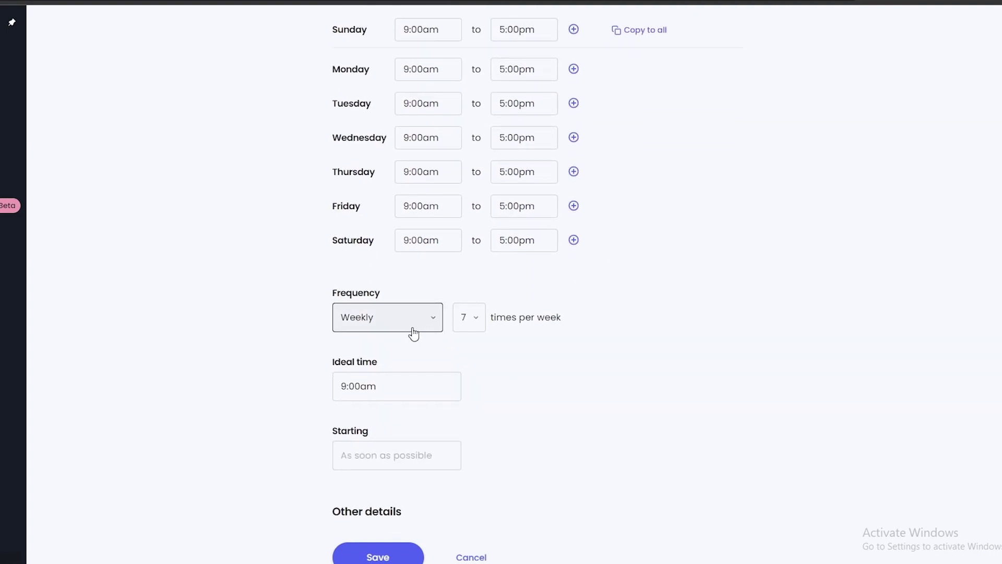
{"action": "scroll", "coordinate": [412, 326], "scroll_direction": "down", "scroll_amount": 2}
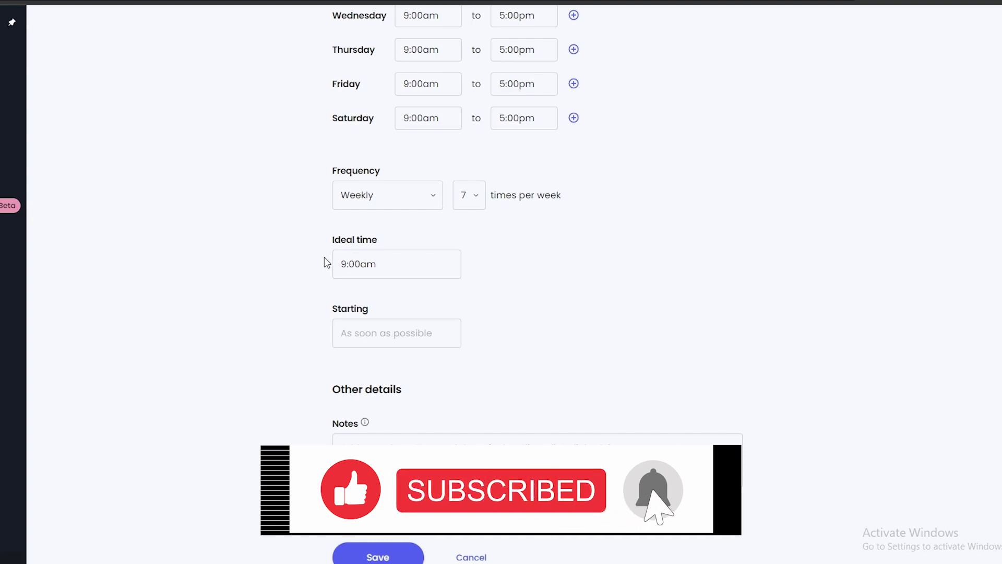
Set the habit's ideal time to 2pm.
{"action": "left_click", "coordinate": [342, 261]}
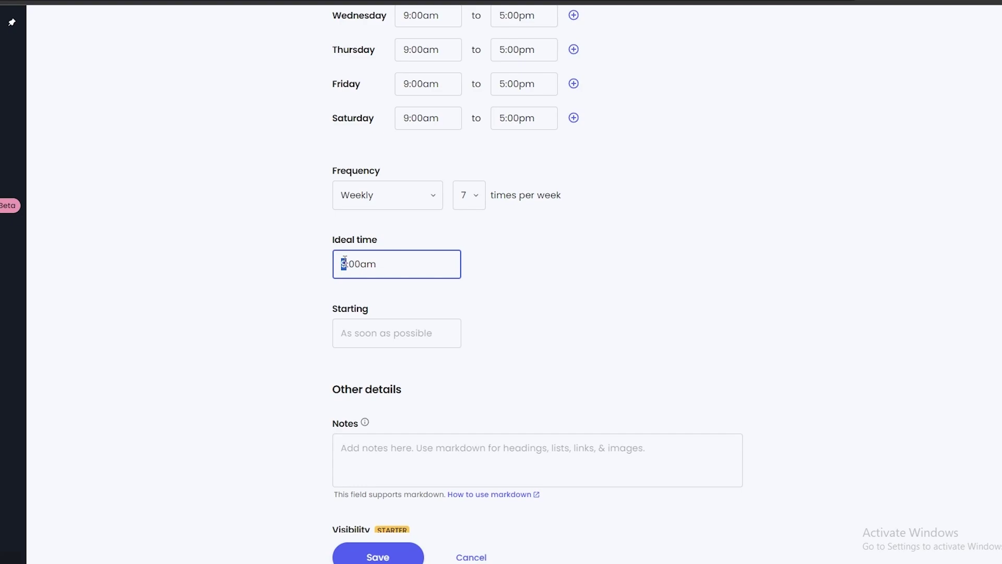
{"action": "type", "text": "2pm"}
{"action": "left_click", "coordinate": [463, 351]}
{"action": "scroll", "coordinate": [459, 261], "scroll_direction": "down", "scroll_amount": 7}
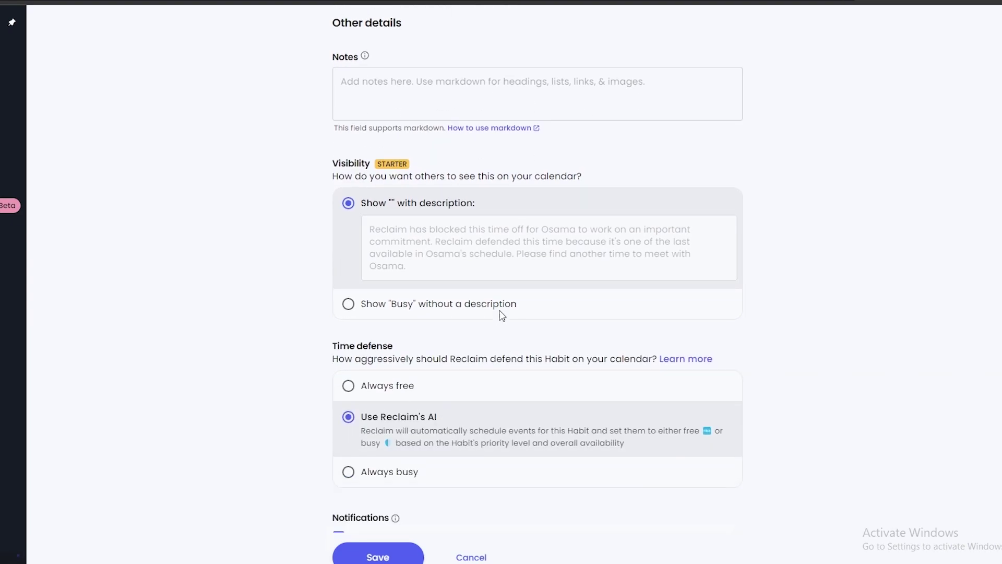
{"action": "scroll", "coordinate": [433, 465], "scroll_direction": "down", "scroll_amount": 3}
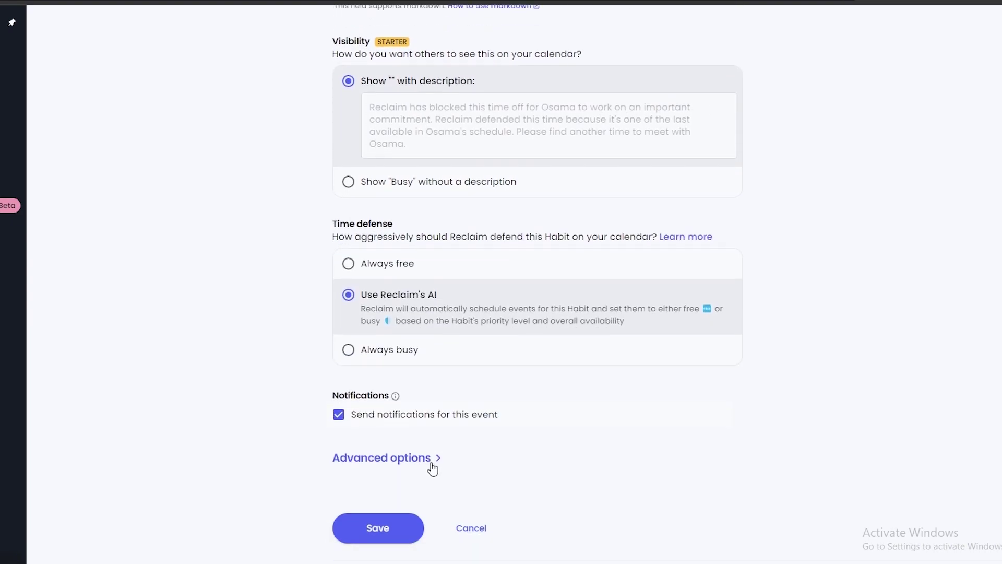
{"action": "scroll", "coordinate": [437, 464], "scroll_direction": "up", "scroll_amount": 15}
Title the new habit 'Moto Ride' and give it the motorcycle emoji.
{"action": "left_click", "coordinate": [398, 140]}
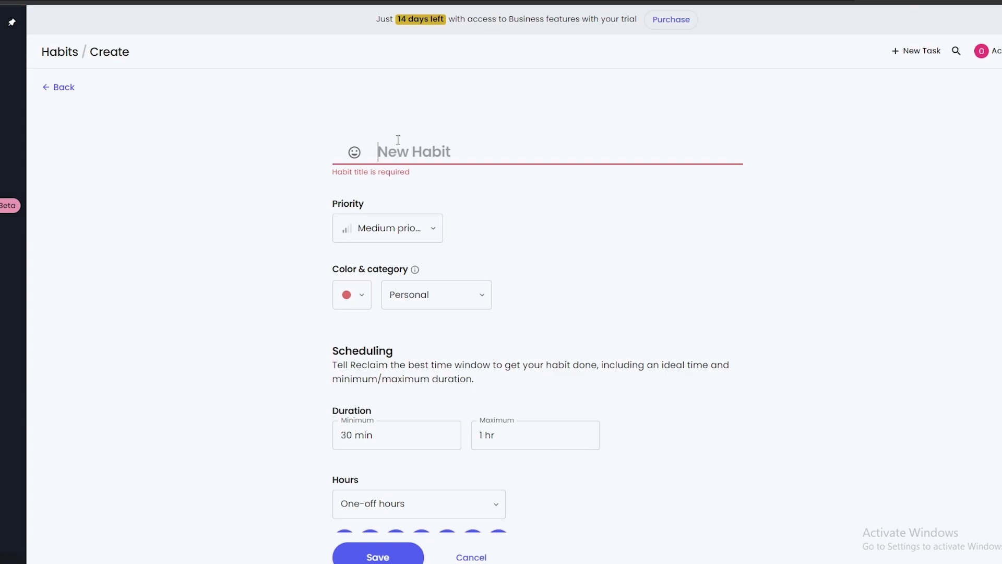
{"action": "type", "text": "Moto Ride"}
{"action": "left_click", "coordinate": [354, 153]}
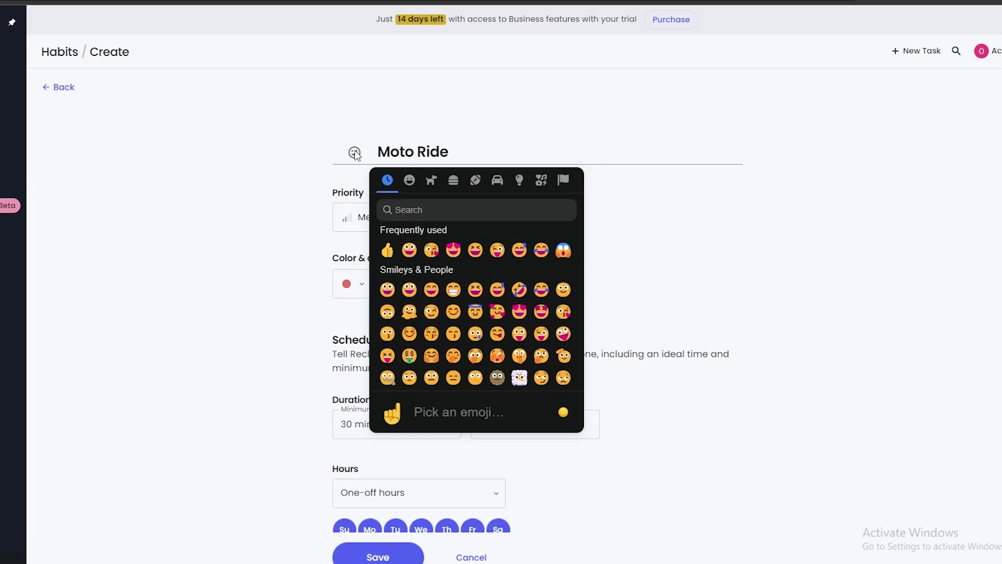
{"action": "left_click", "coordinate": [425, 206]}
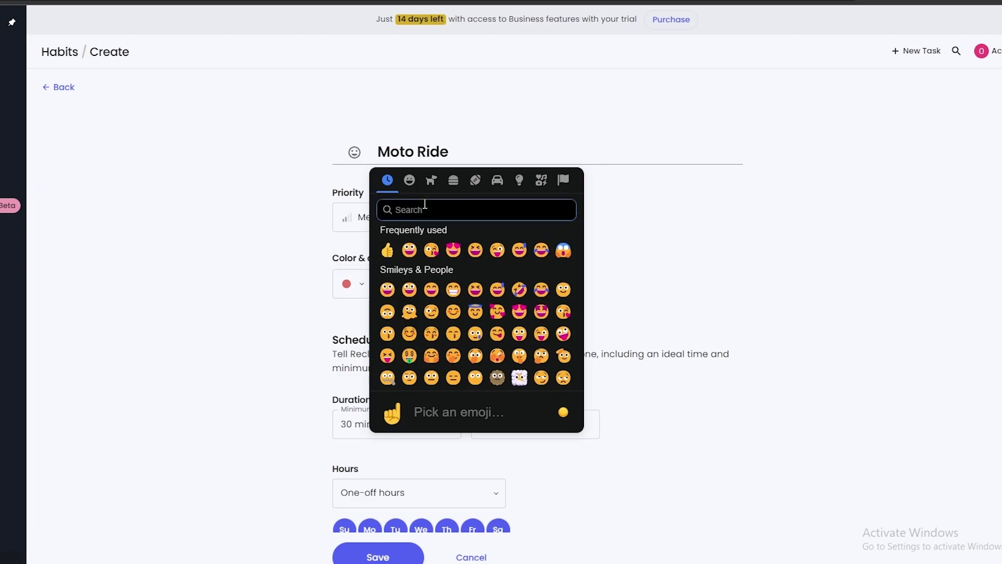
{"action": "type", "text": "moto"}
{"action": "key", "text": "Return"}
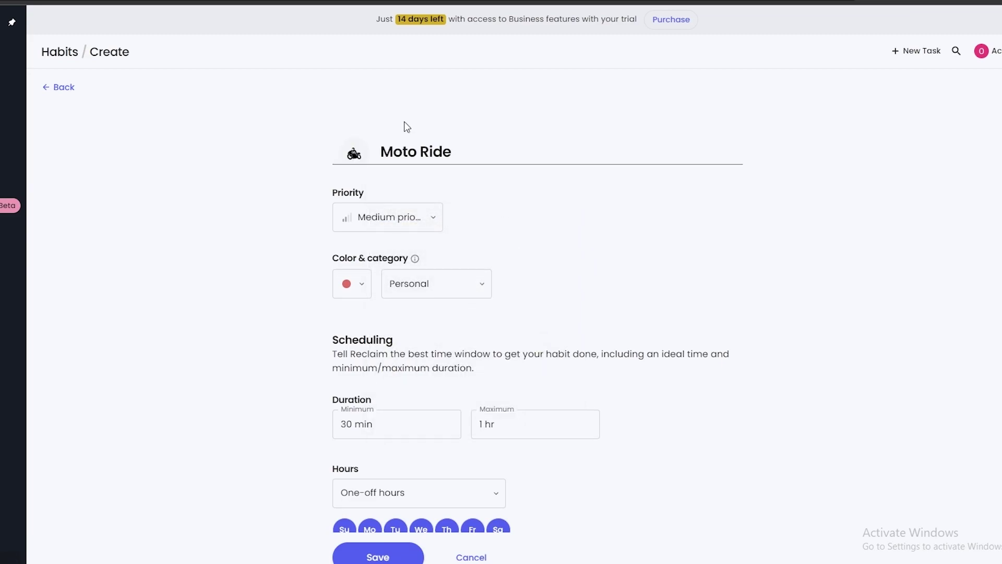
Save the Moto Ride habit and leave its details page.
{"action": "scroll", "coordinate": [662, 326], "scroll_direction": "down", "scroll_amount": 9}
{"action": "left_click", "coordinate": [378, 556]}
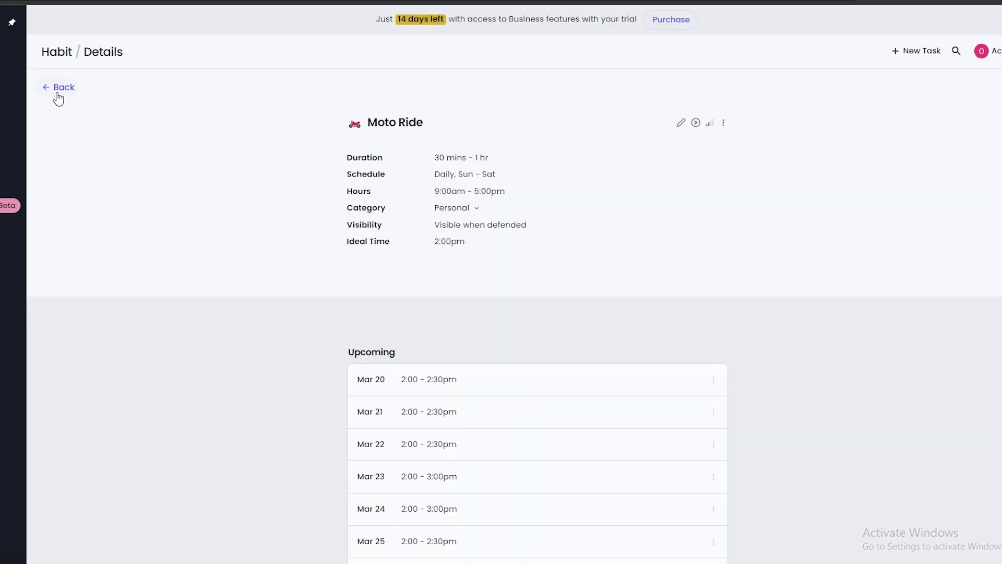
{"action": "left_click", "coordinate": [56, 90]}
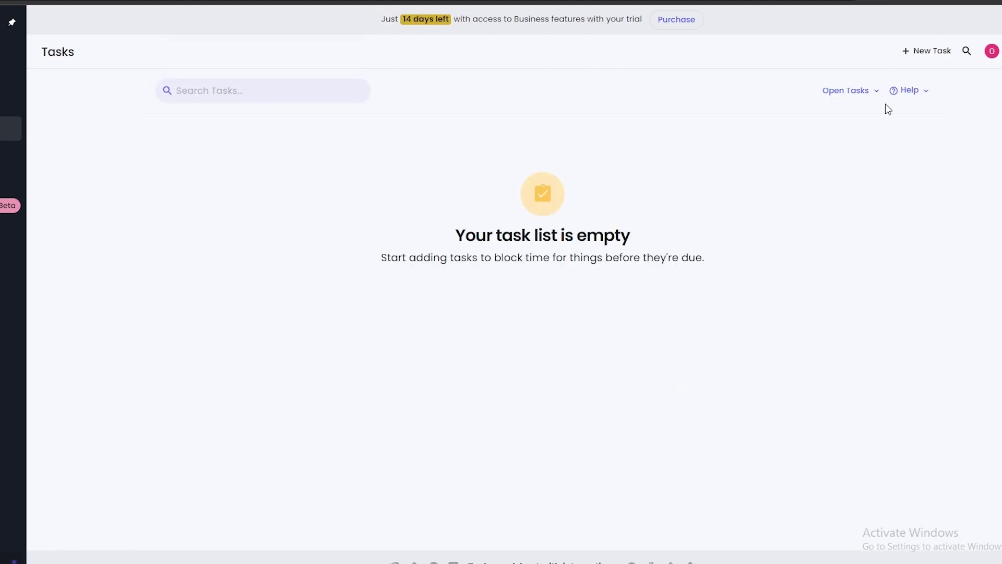
Pass through Stats and Priorities to the Planner and scroll to the evening Moto Ride blocks.
{"action": "left_click", "coordinate": [10, 102]}
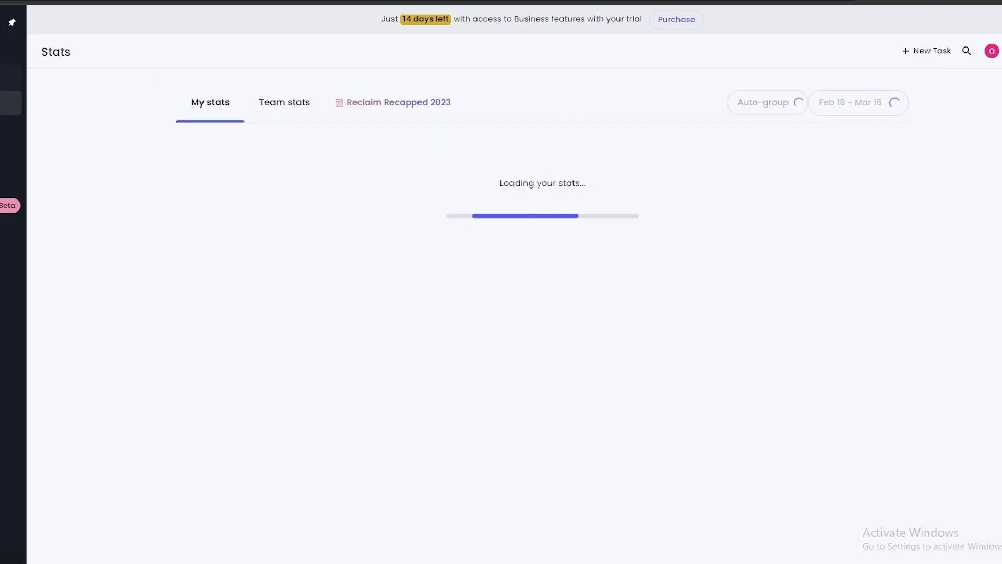
{"action": "left_click", "coordinate": [11, 77]}
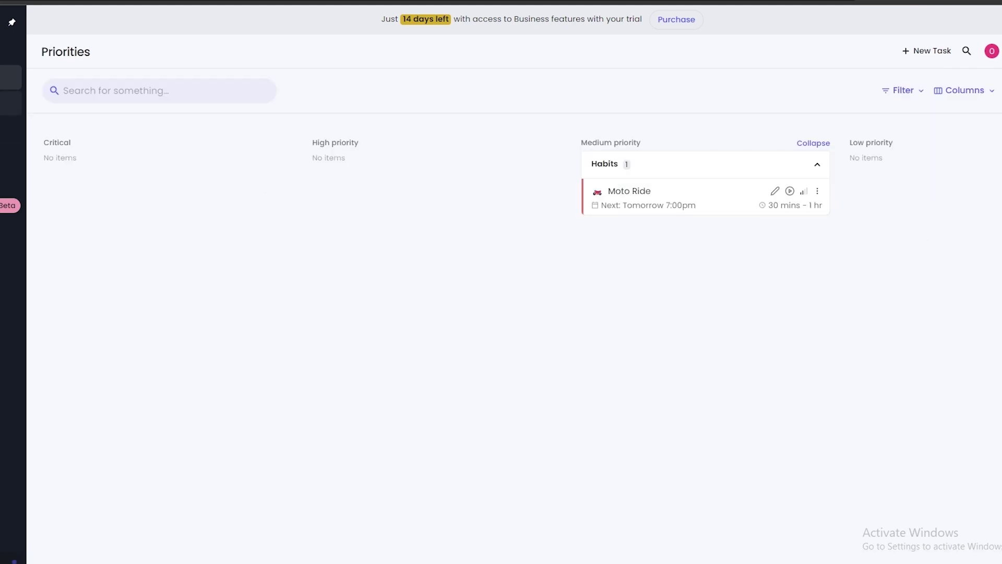
{"action": "left_click", "coordinate": [10, 52]}
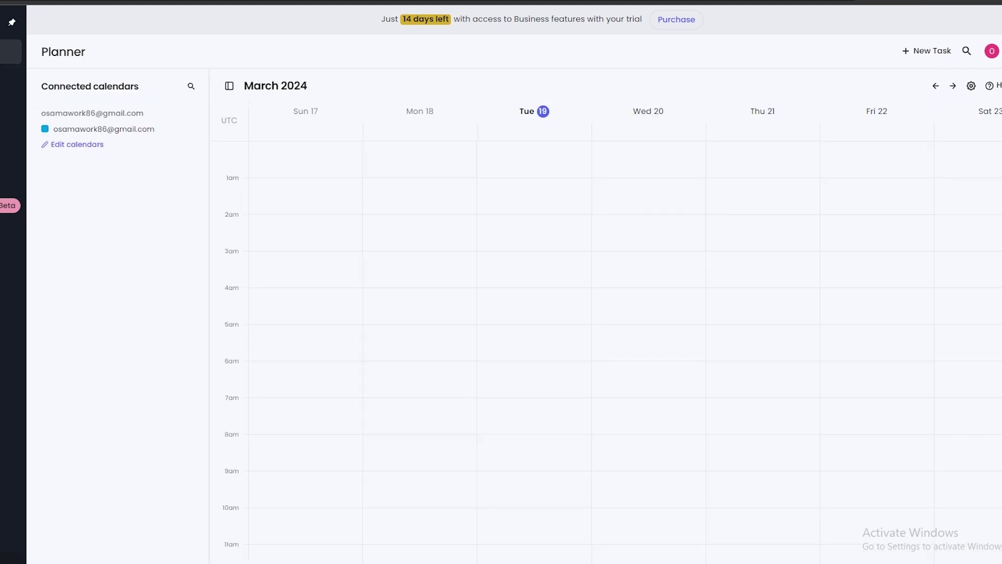
{"action": "scroll", "coordinate": [637, 297], "scroll_direction": "down", "scroll_amount": 5}
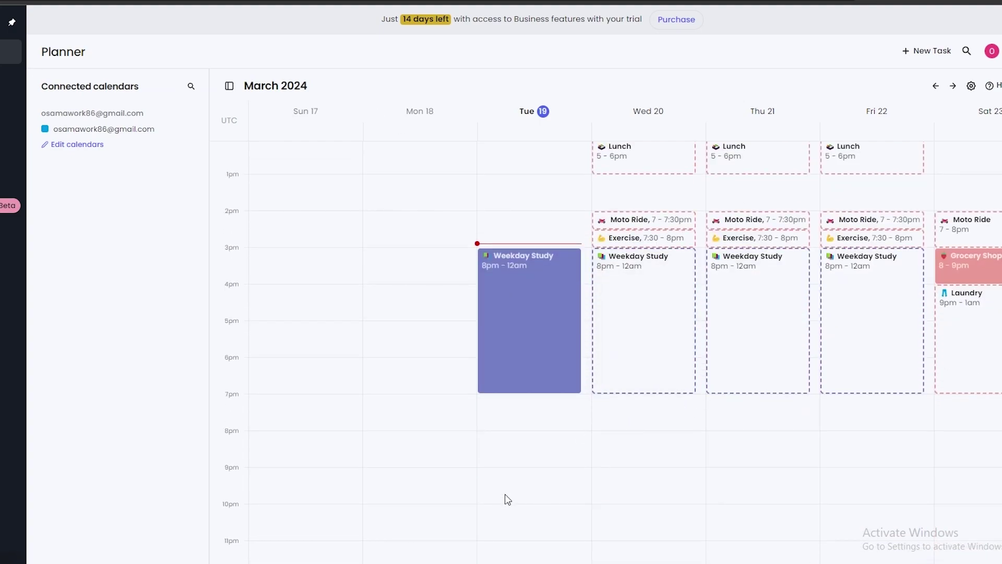
{"action": "scroll", "coordinate": [574, 514], "scroll_direction": "up", "scroll_amount": 6}
{"action": "scroll", "coordinate": [663, 517], "scroll_direction": "down", "scroll_amount": 4}
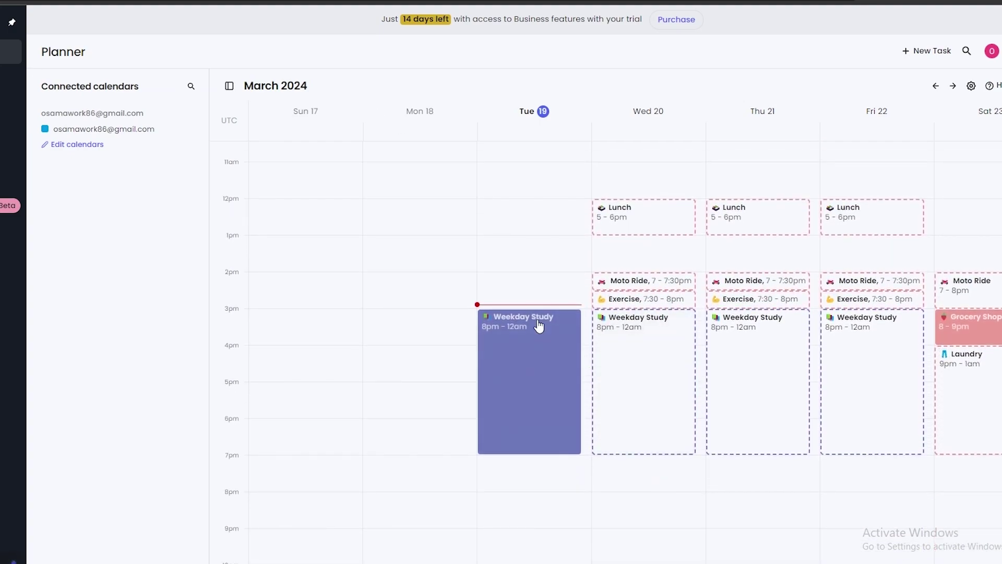
{"action": "scroll", "coordinate": [559, 416], "scroll_direction": "up", "scroll_amount": 2}
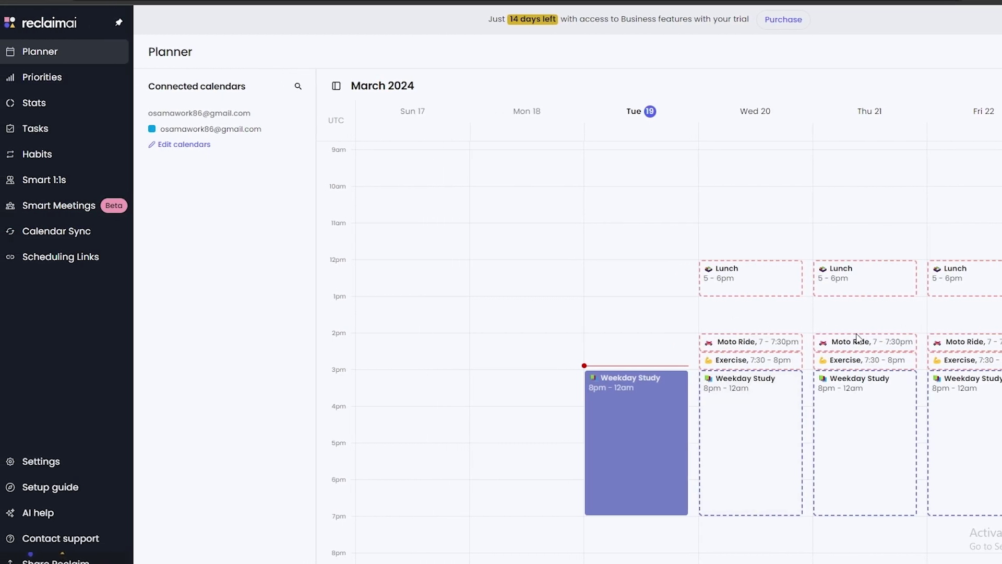
From the task list, start a new task 'Have meeting with James' with High priority.
{"action": "left_click", "coordinate": [52, 134]}
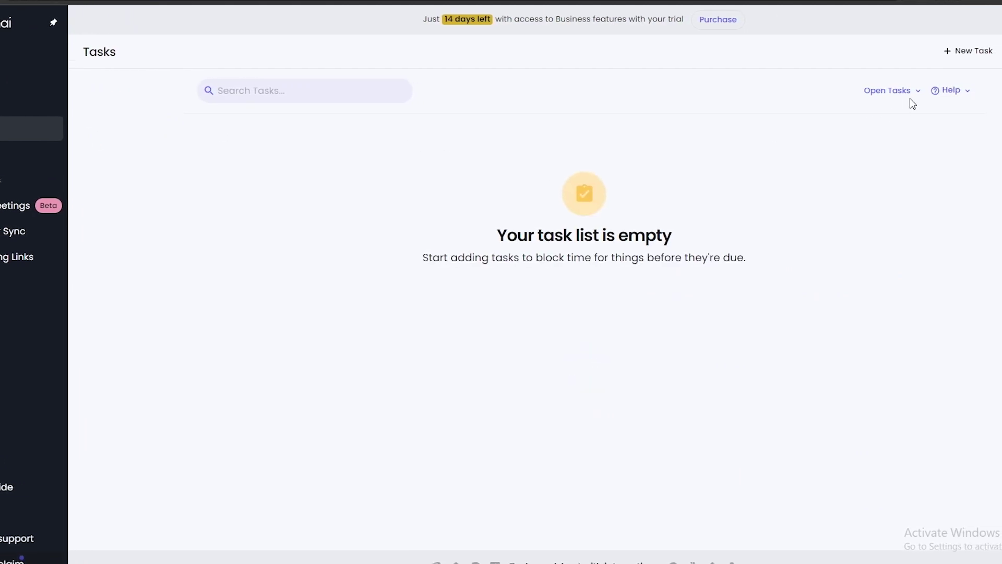
{"action": "left_click", "coordinate": [963, 98]}
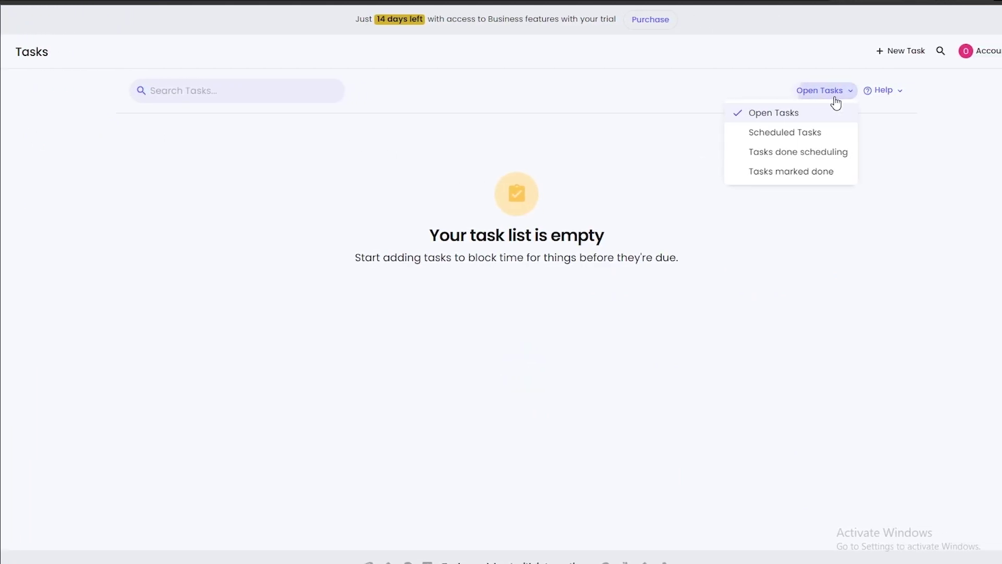
{"action": "left_click", "coordinate": [913, 56]}
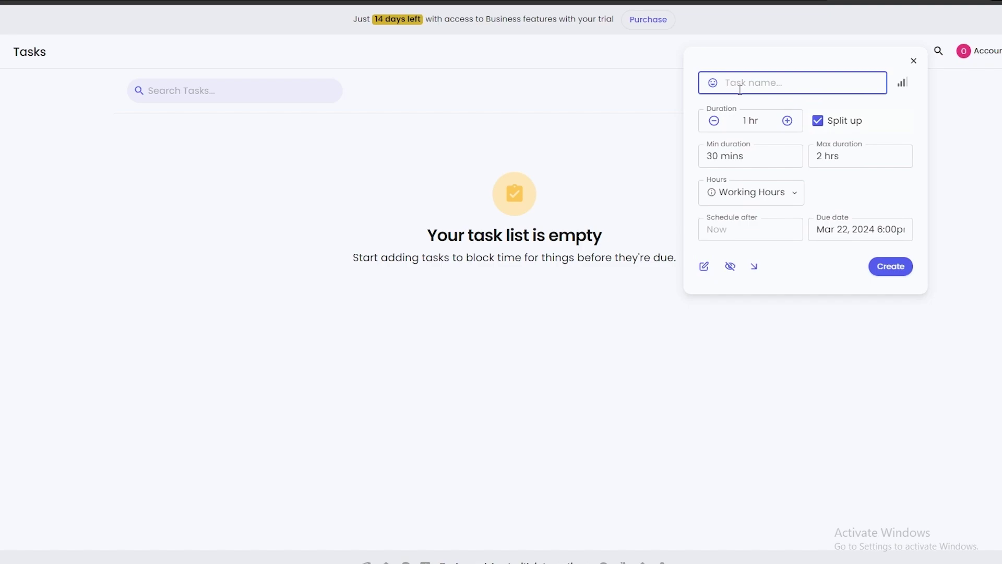
{"action": "type", "text": "Have meeting with Ja,es"}
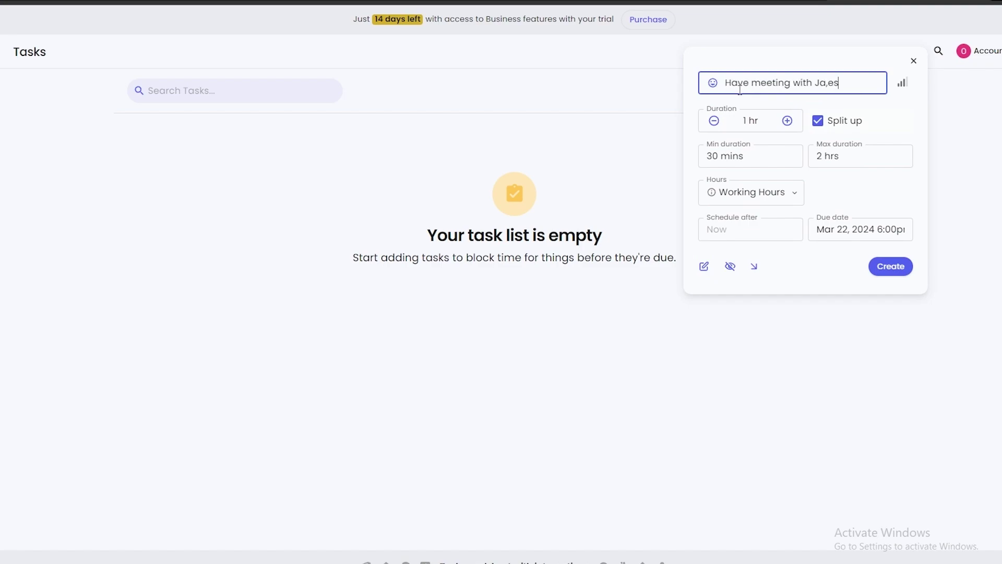
{"action": "left_click", "coordinate": [910, 90]}
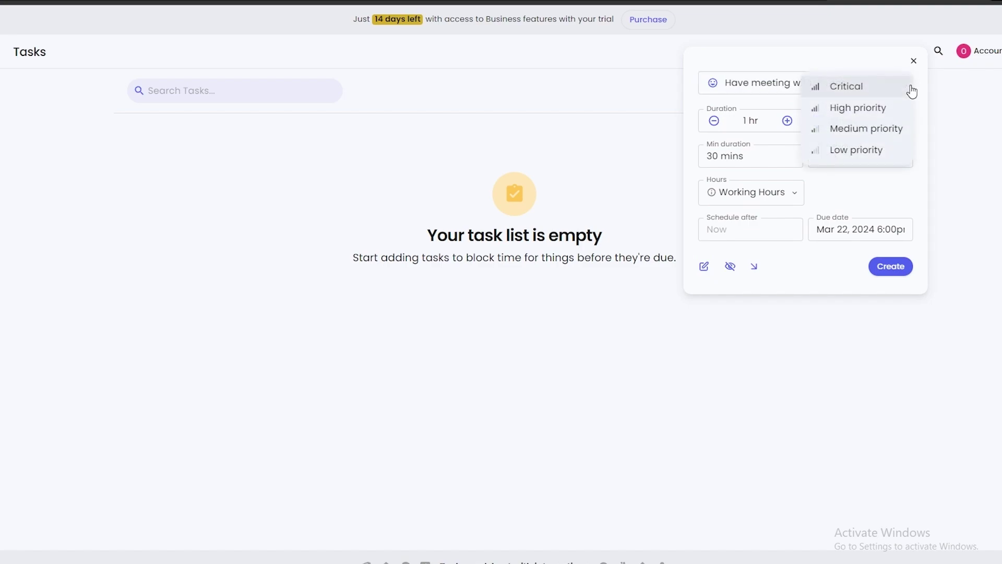
{"action": "left_click", "coordinate": [862, 109]}
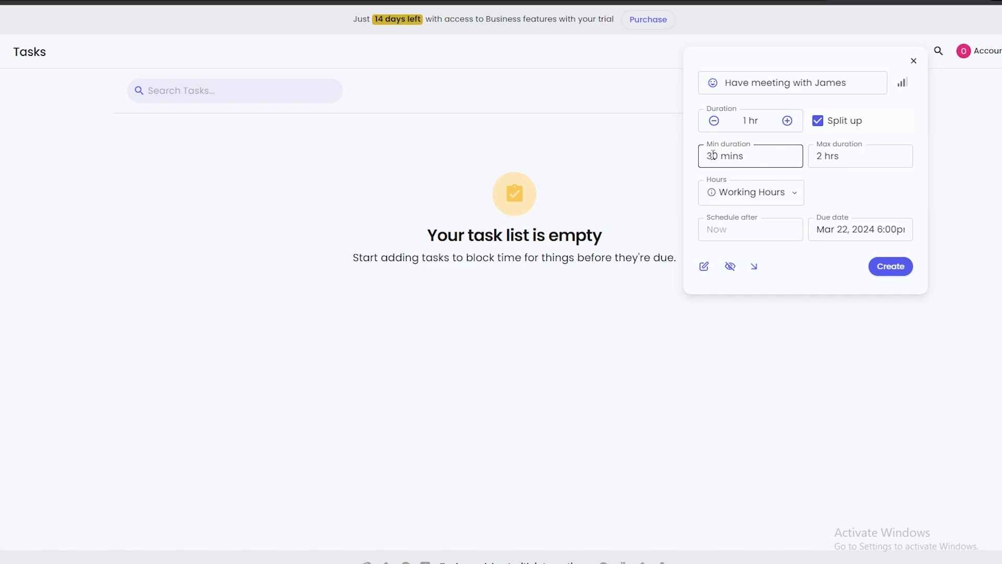
Give the task a 1 hr duration, schedule it after March 20, and create it.
{"action": "left_click_drag", "start_coordinate": [712, 155], "coordinate": [717, 155]}
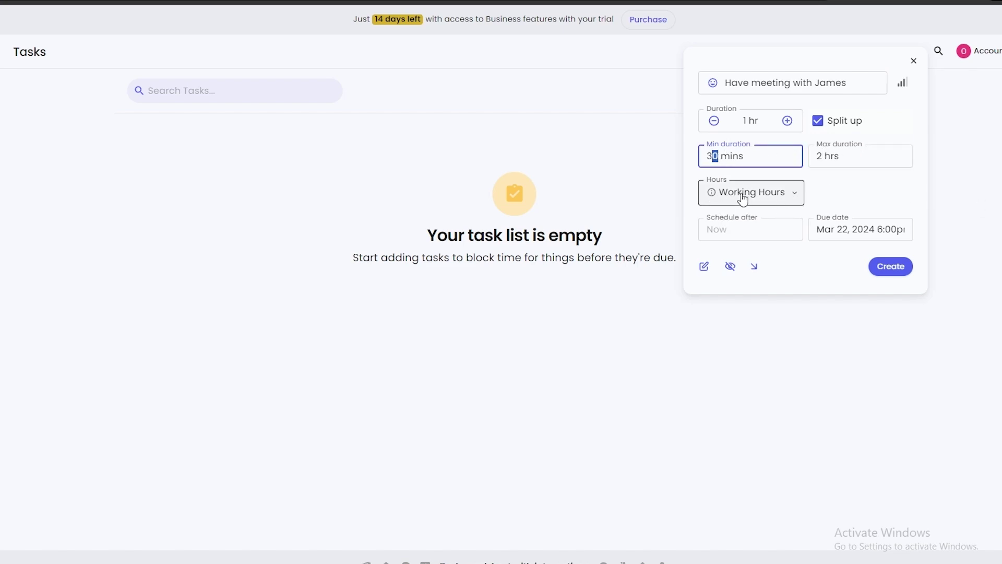
{"action": "left_click", "coordinate": [736, 230]}
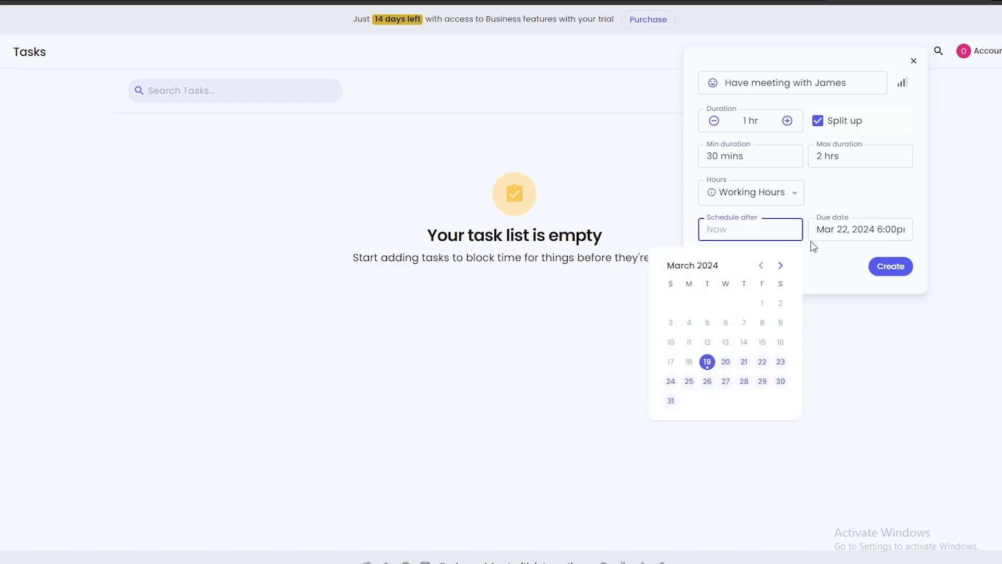
{"action": "left_click", "coordinate": [838, 264]}
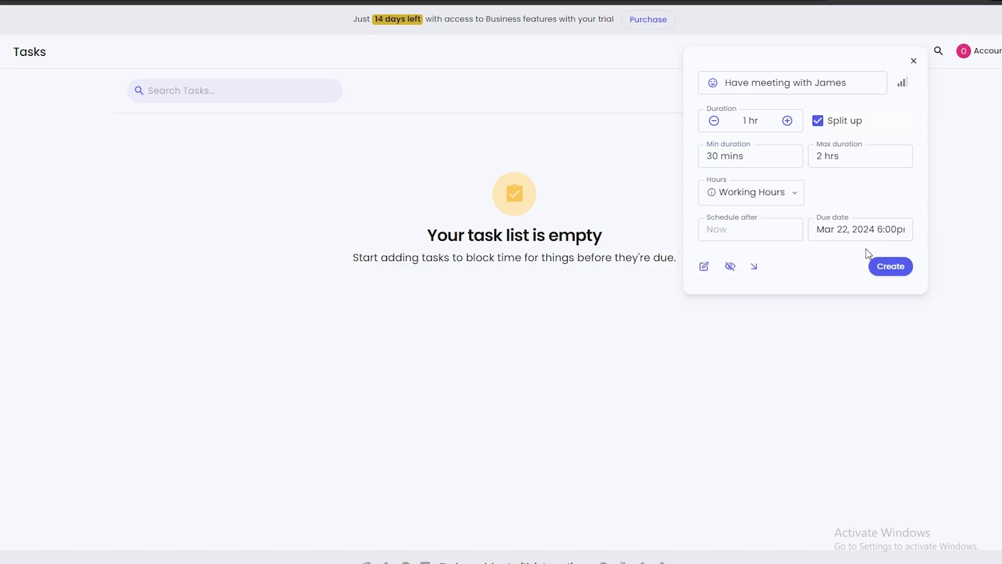
{"action": "left_click", "coordinate": [726, 224]}
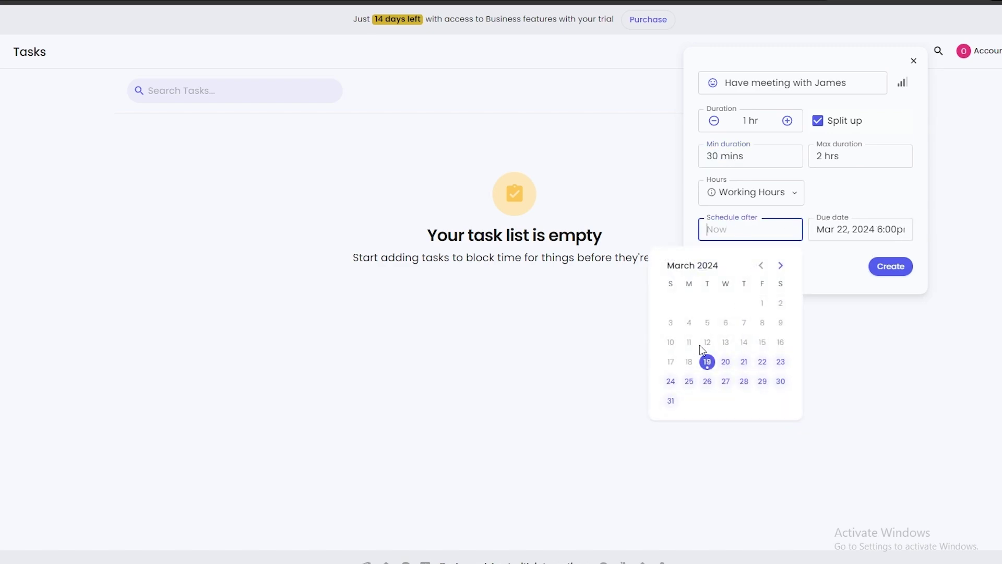
{"action": "left_click", "coordinate": [727, 362]}
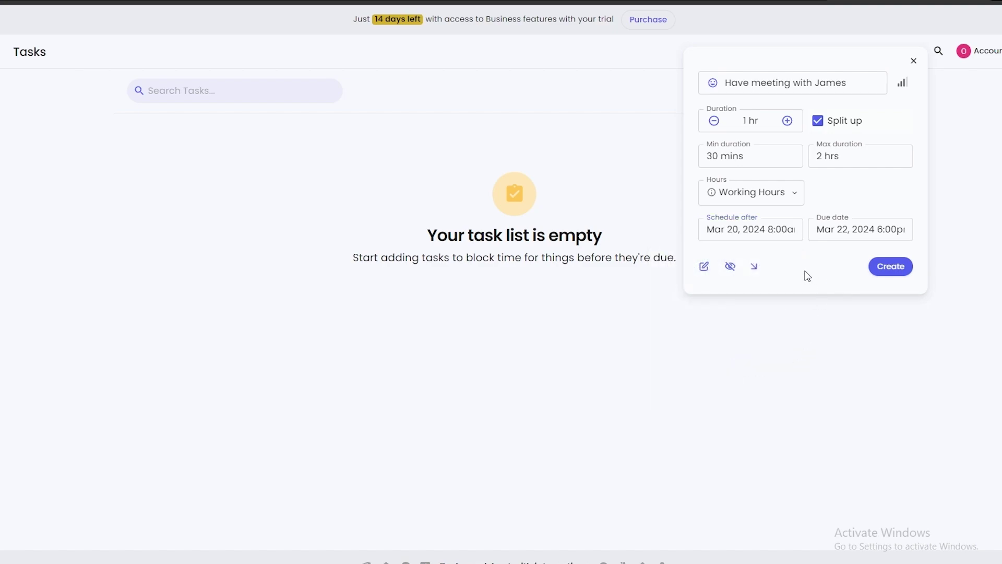
{"action": "left_click", "coordinate": [887, 267]}
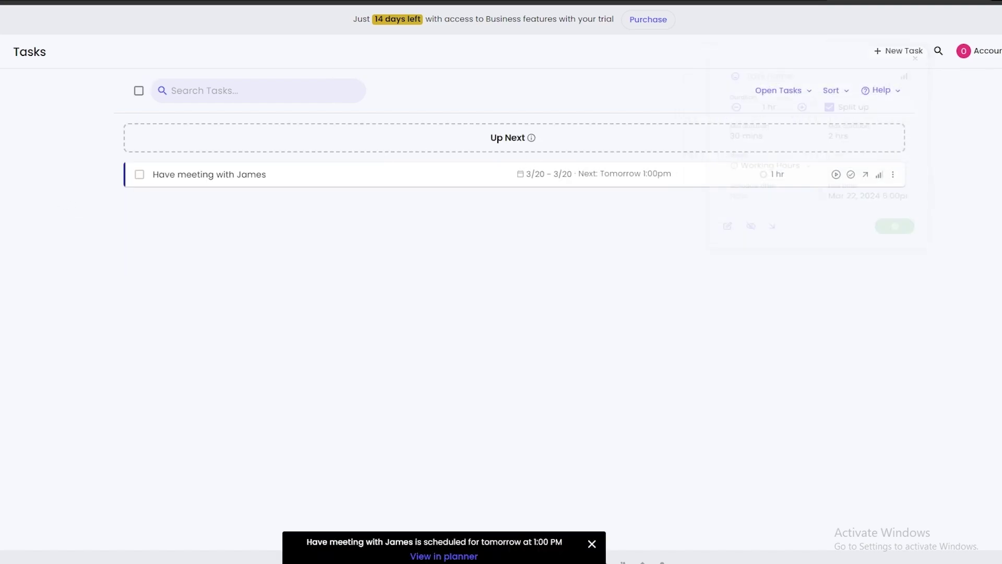
Show the new James meeting task in the weekly planner.
{"action": "left_click", "coordinate": [444, 556]}
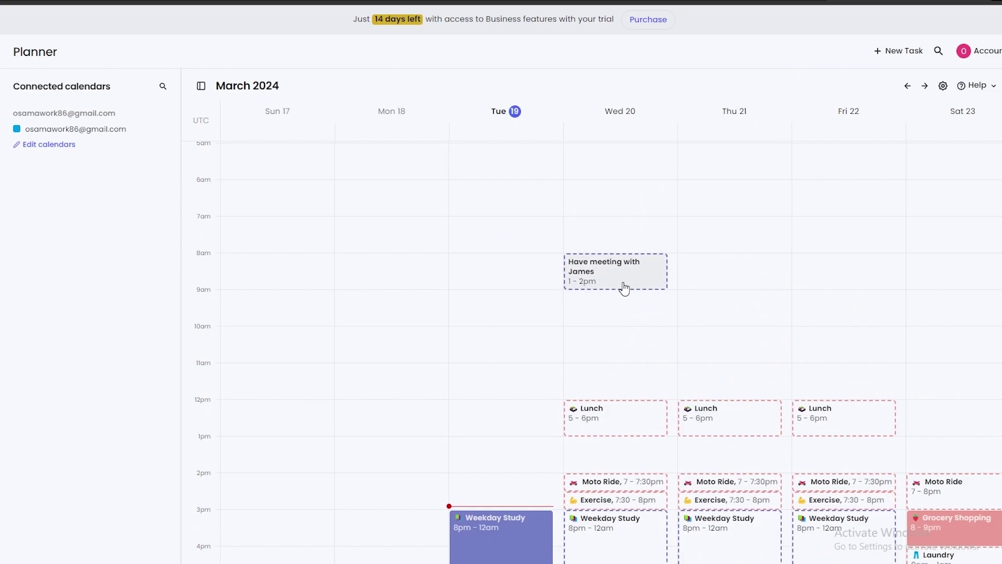
{"action": "scroll", "coordinate": [624, 287], "scroll_direction": "up", "scroll_amount": 4}
{"action": "scroll", "coordinate": [644, 336], "scroll_direction": "down", "scroll_amount": 7}
{"action": "scroll", "coordinate": [589, 257], "scroll_direction": "up", "scroll_amount": 5}
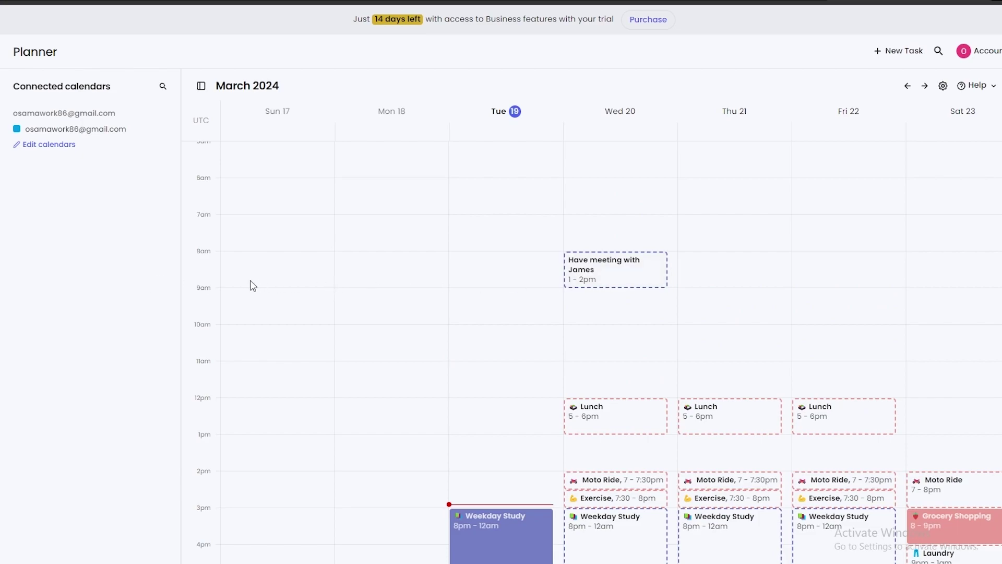
{"action": "scroll", "coordinate": [628, 188], "scroll_direction": "down", "scroll_amount": 3}
Drag the James meeting to a later slot on Wednesday the 20th and lock it there.
{"action": "left_click_drag", "start_coordinate": [628, 280], "coordinate": [632, 340]}
{"action": "left_click", "coordinate": [633, 340]}
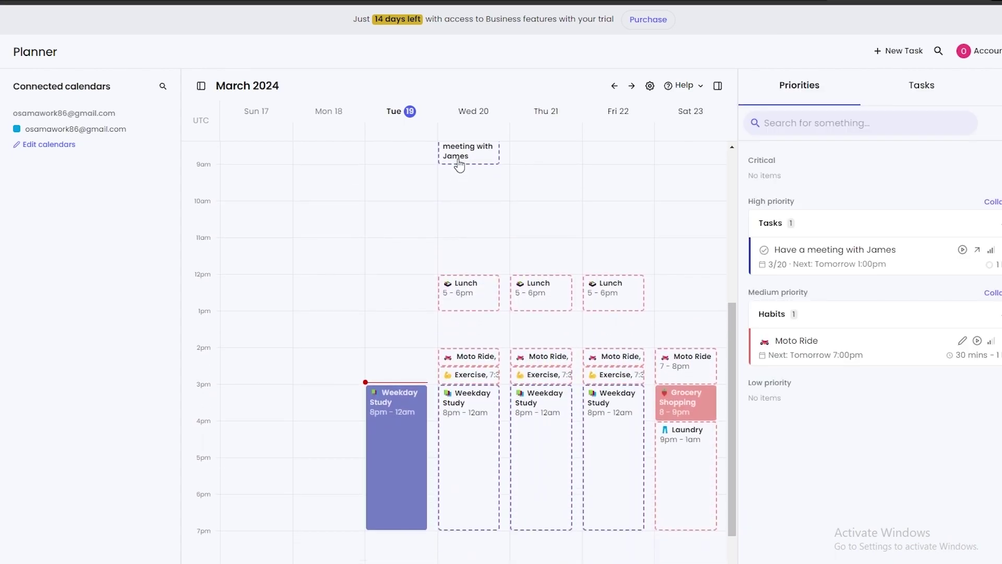
{"action": "left_click_drag", "start_coordinate": [459, 166], "coordinate": [488, 236]}
{"action": "scroll", "coordinate": [484, 196], "scroll_direction": "up", "scroll_amount": 1}
{"action": "scroll", "coordinate": [475, 223], "scroll_direction": "up", "scroll_amount": 1}
{"action": "scroll", "coordinate": [490, 386], "scroll_direction": "down", "scroll_amount": 5}
{"action": "scroll", "coordinate": [444, 387], "scroll_direction": "up", "scroll_amount": 5}
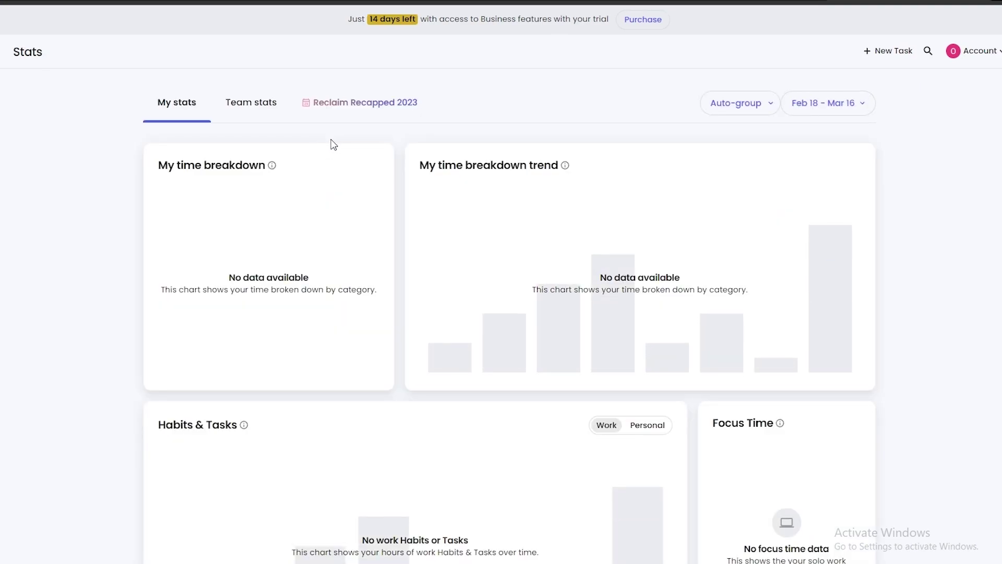
Scroll through the My stats cards, all still showing no data.
{"action": "scroll", "coordinate": [513, 286], "scroll_direction": "down", "scroll_amount": 5}
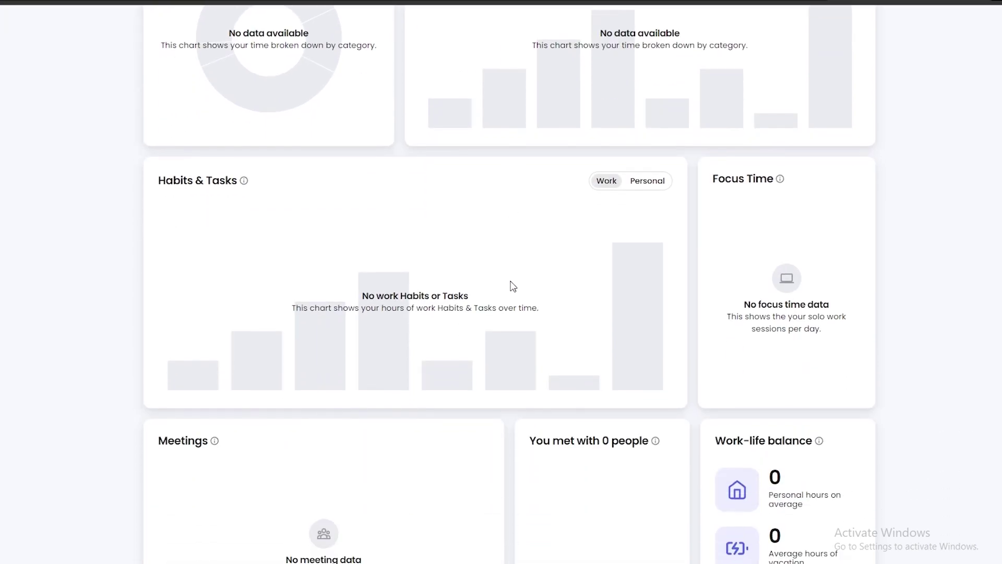
{"action": "scroll", "coordinate": [505, 287], "scroll_direction": "up", "scroll_amount": 3}
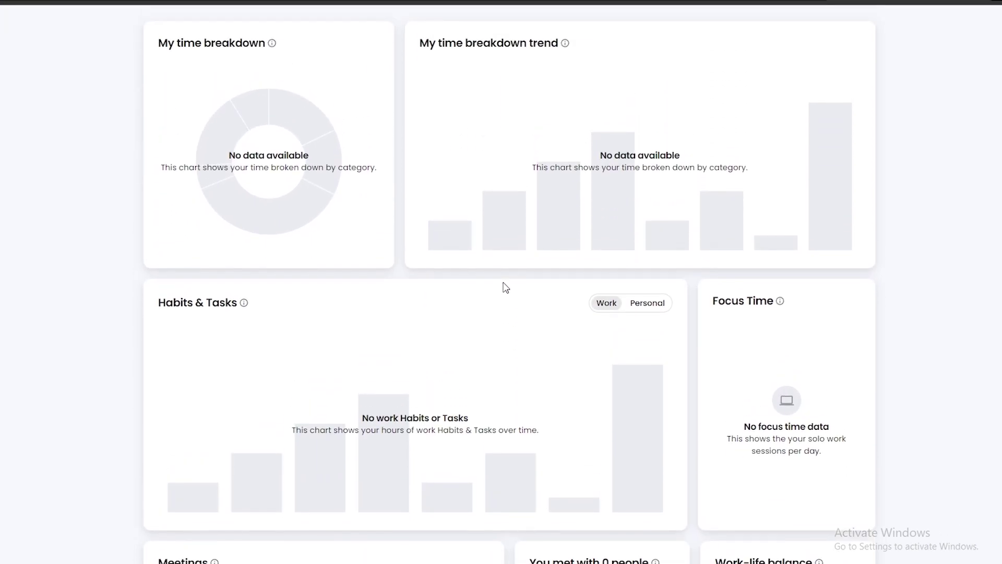
{"action": "scroll", "coordinate": [506, 287], "scroll_direction": "up", "scroll_amount": 3}
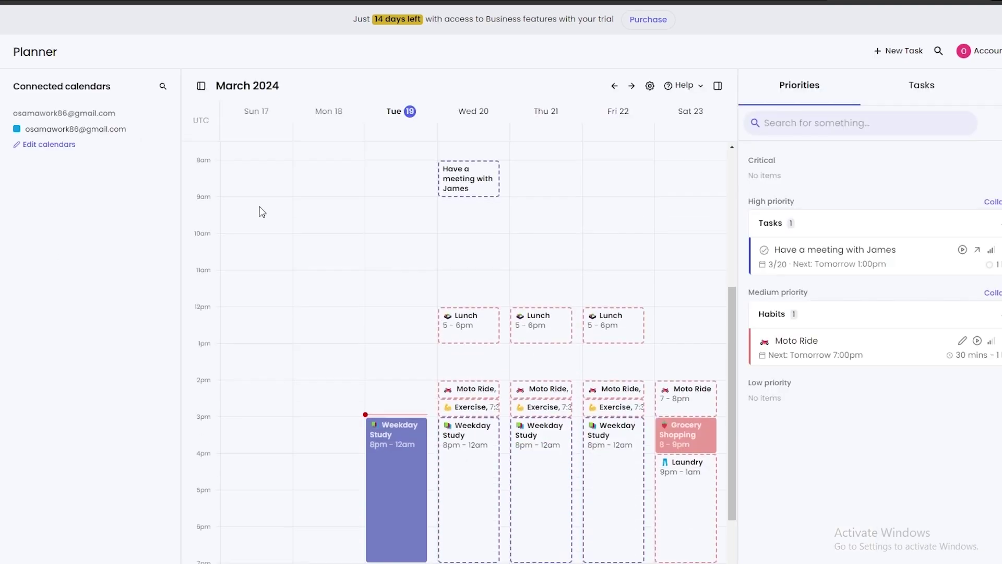
Review the Connected calendars list from the Planner, close it, and open Smart 1:1s.
{"action": "scroll", "coordinate": [261, 211], "scroll_direction": "down", "scroll_amount": 2}
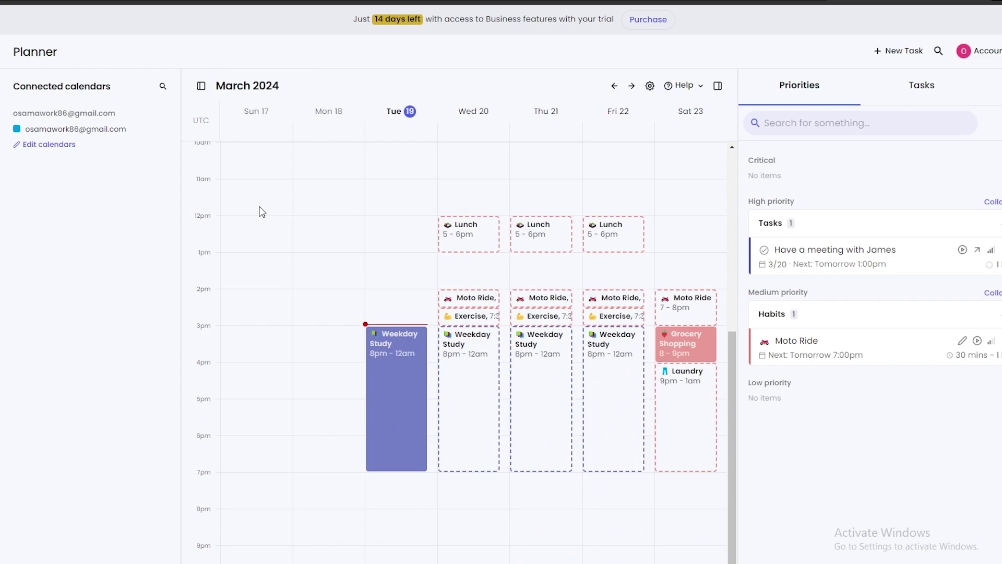
{"action": "left_click", "coordinate": [49, 146]}
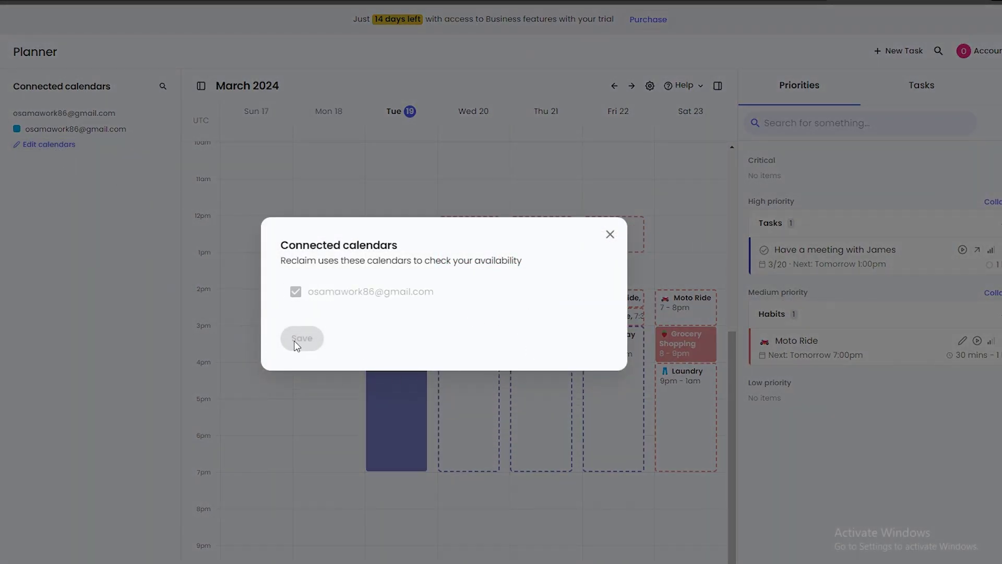
{"action": "left_click", "coordinate": [610, 234]}
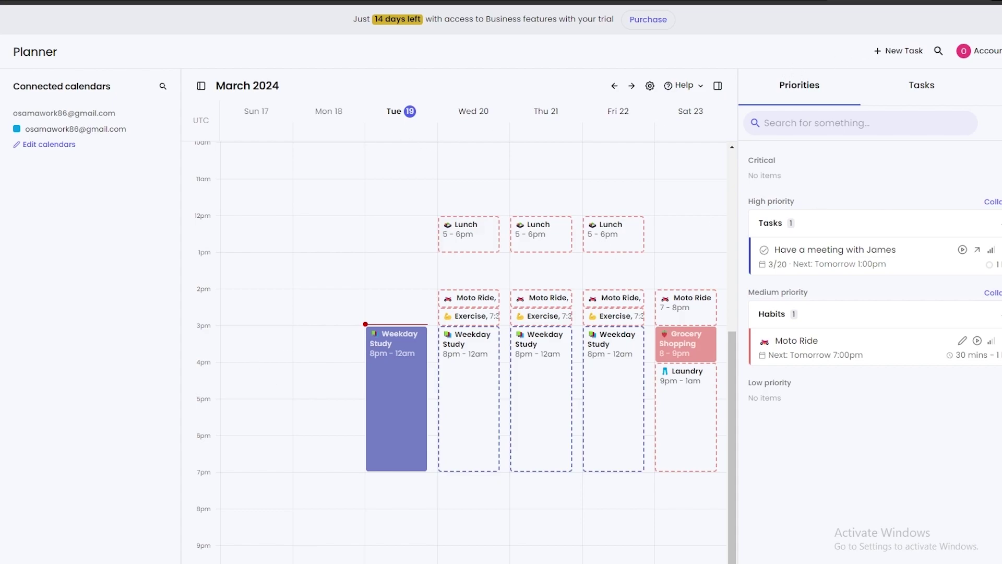
{"action": "left_click", "coordinate": [31, 209]}
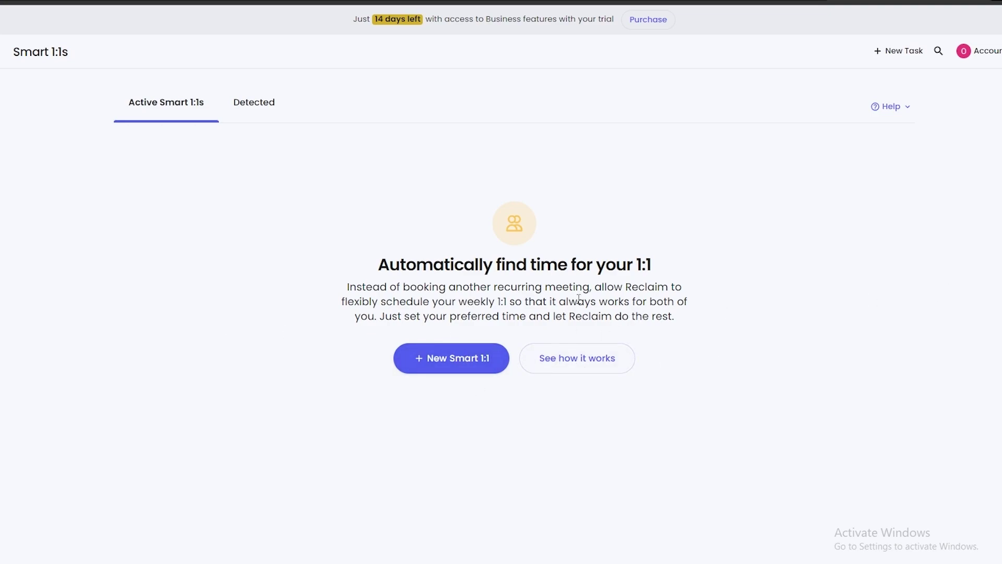
{"action": "left_click", "coordinate": [484, 369]}
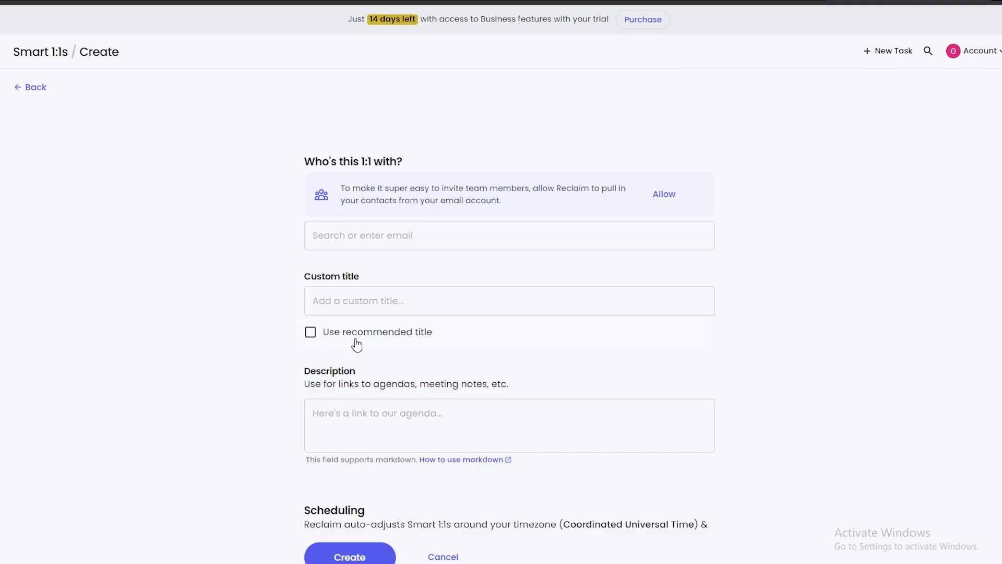
{"action": "scroll", "coordinate": [371, 376], "scroll_direction": "down", "scroll_amount": 5}
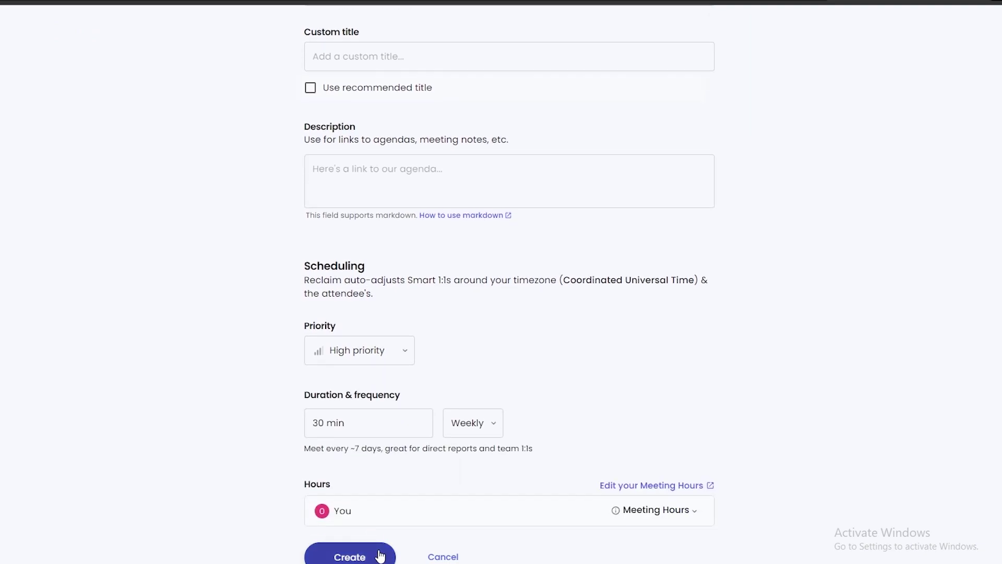
{"action": "scroll", "coordinate": [418, 418], "scroll_direction": "down", "scroll_amount": 5}
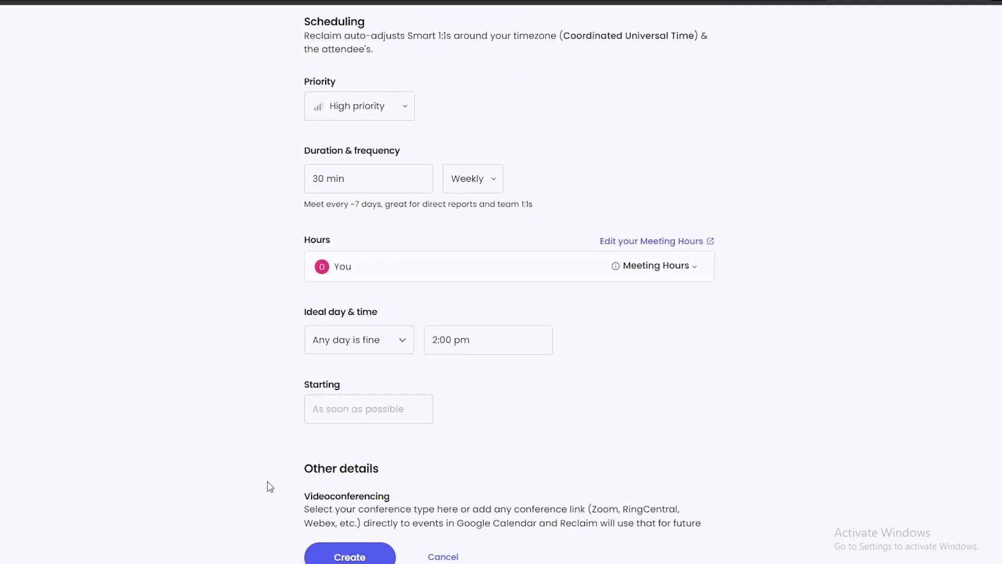
{"action": "scroll", "coordinate": [335, 490], "scroll_direction": "down", "scroll_amount": 5}
Leave the Smart 1:1 form without creating a 1:1.
{"action": "left_click", "coordinate": [431, 559]}
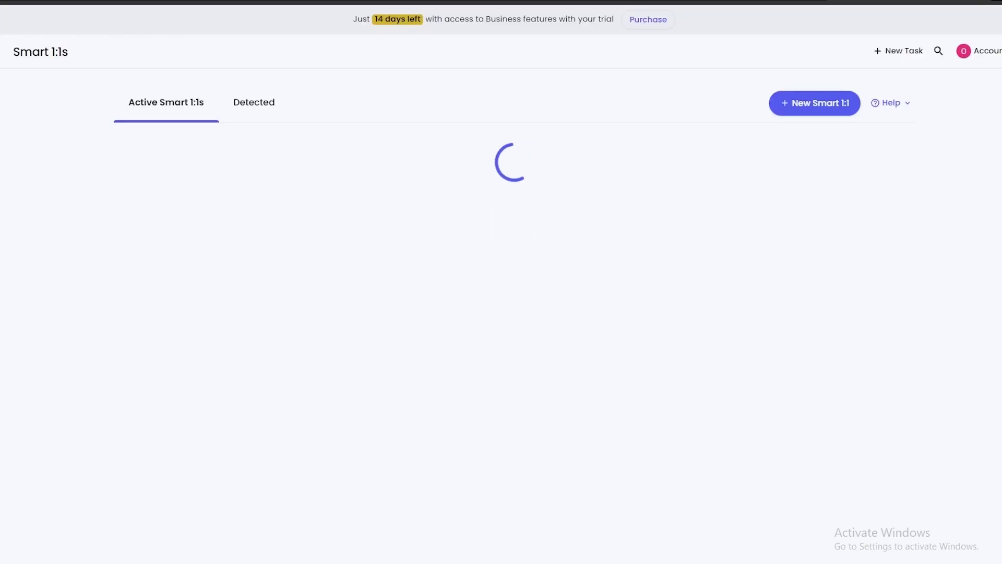